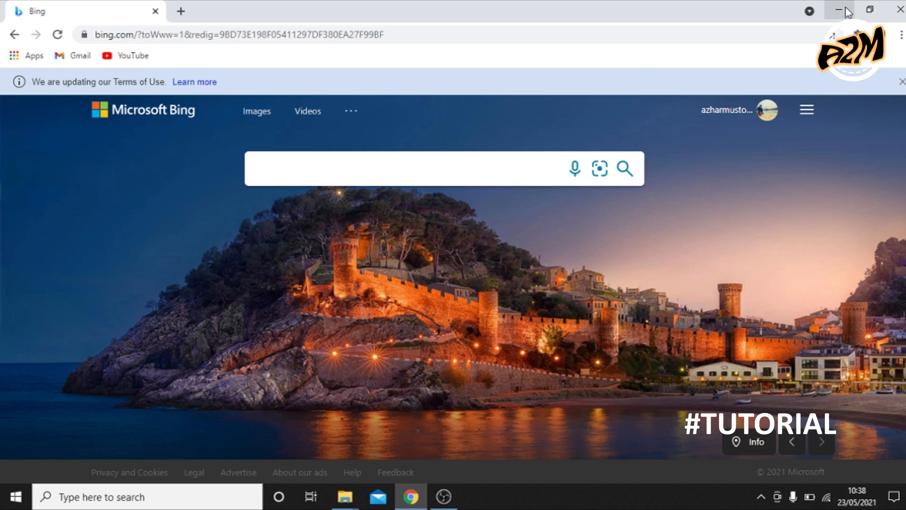
- Minimize the browser window to reach the desktop and refresh it
left_click(847, 11)
right_click(363, 156)
left_click(398, 196)
right_click(330, 224)
left_click(353, 253)
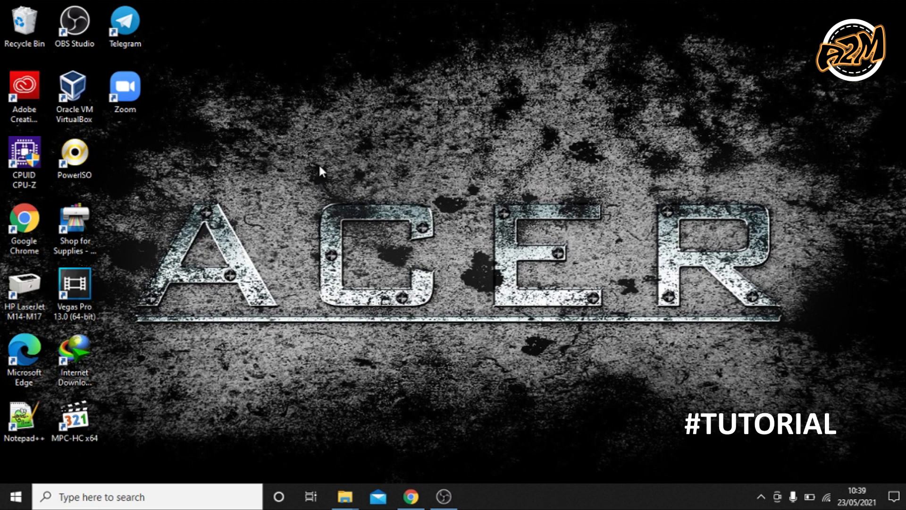
left_click(85, 85)
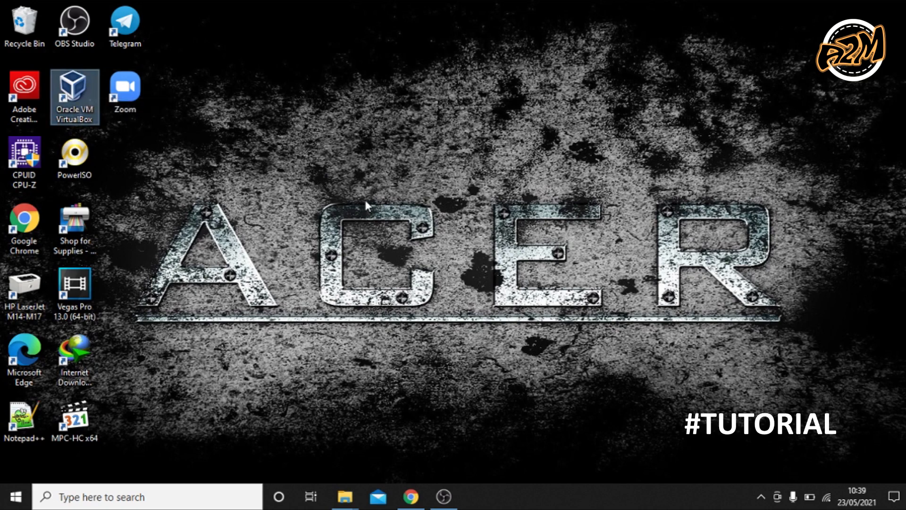
left_click(344, 197)
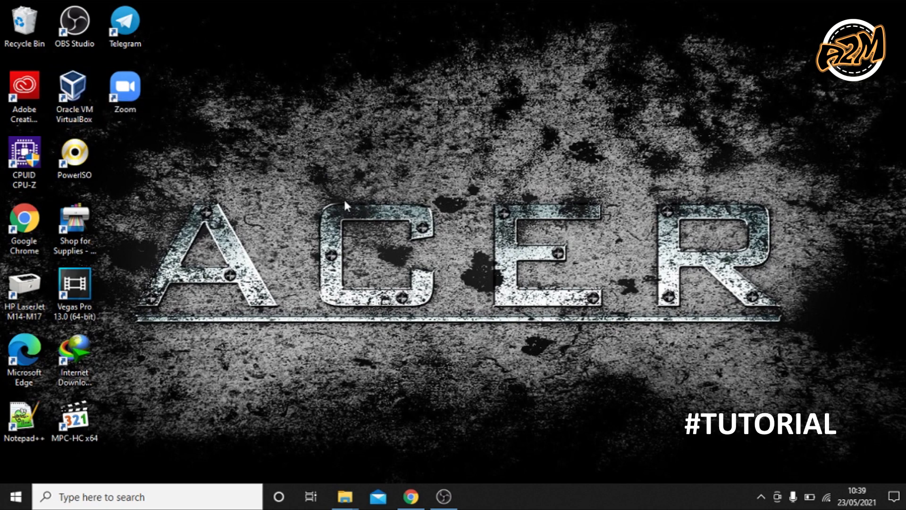
right_click(338, 135)
left_click(365, 177)
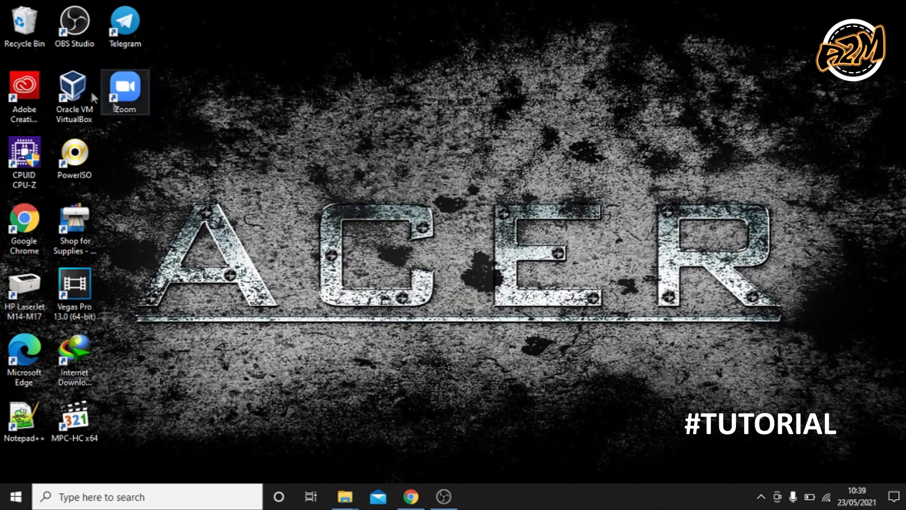
- Launch Oracle VM VirtualBox from the desktop and reposition its manager window
left_click(75, 90)
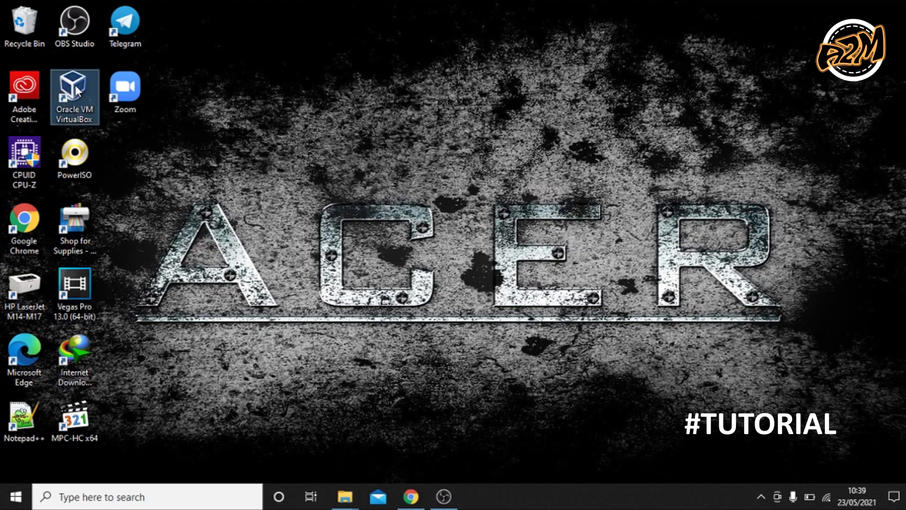
double_click(75, 90)
left_click_drag(449, 84, 419, 116)
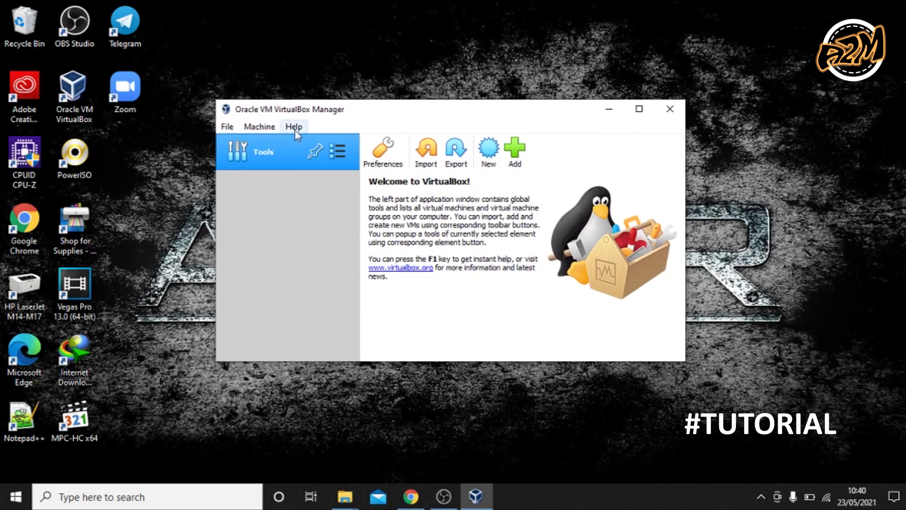
left_click(236, 128)
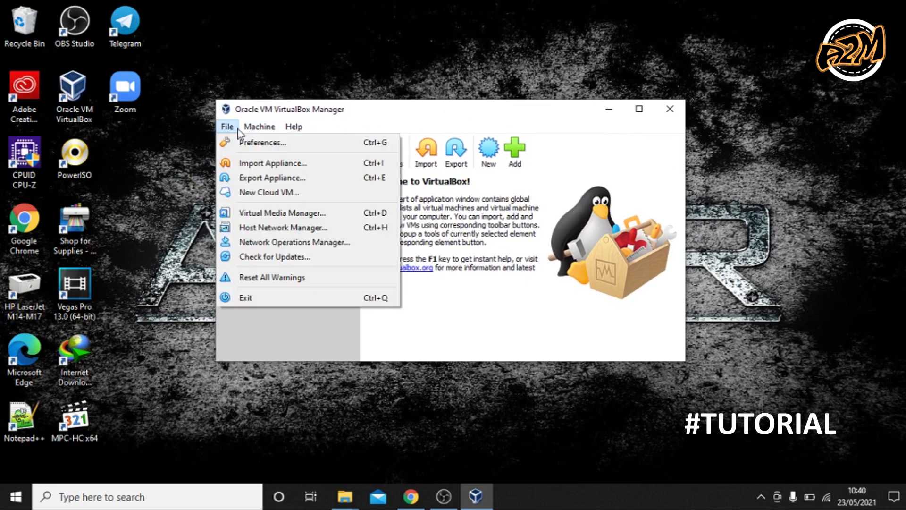
mouse_move(252, 129)
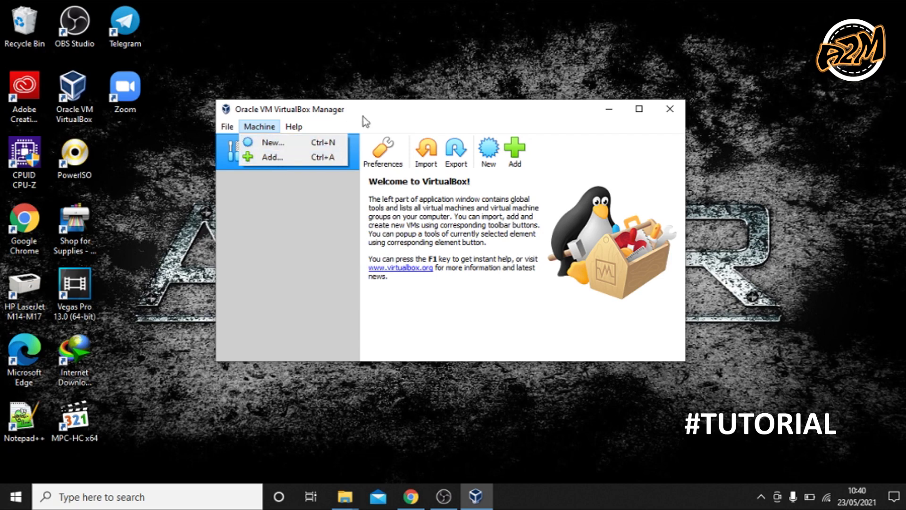
left_click(333, 110)
left_click_drag(387, 111, 364, 108)
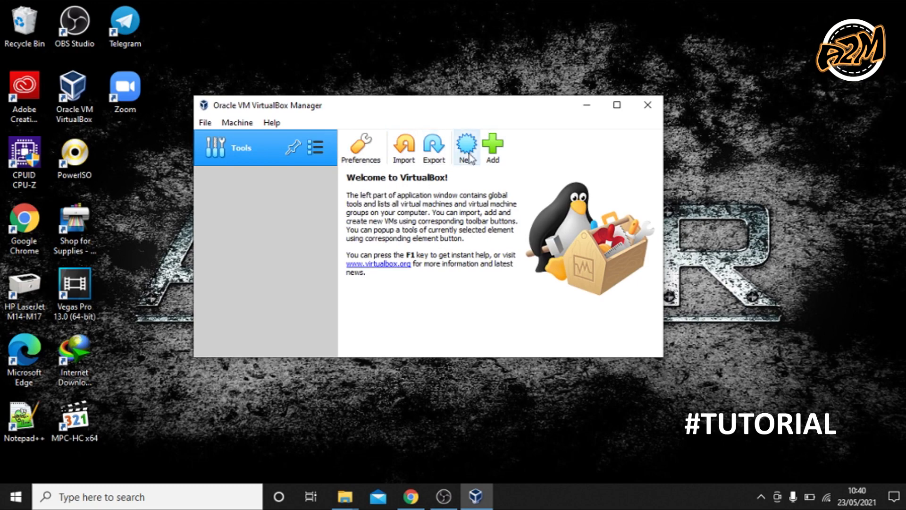
mouse_move(447, 106)
left_mouse_down()
mouse_move(452, 120)
mouse_move(432, 115)
mouse_move(443, 119)
left_mouse_up()
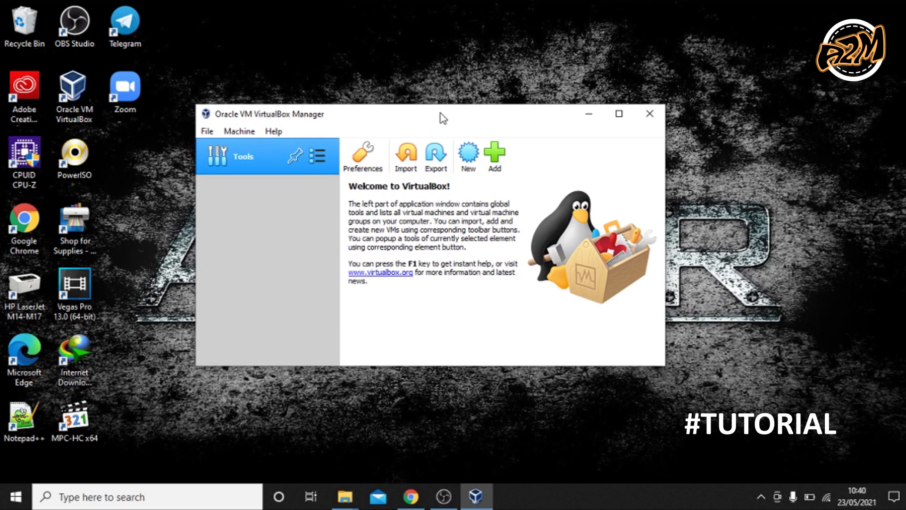
left_click(234, 131)
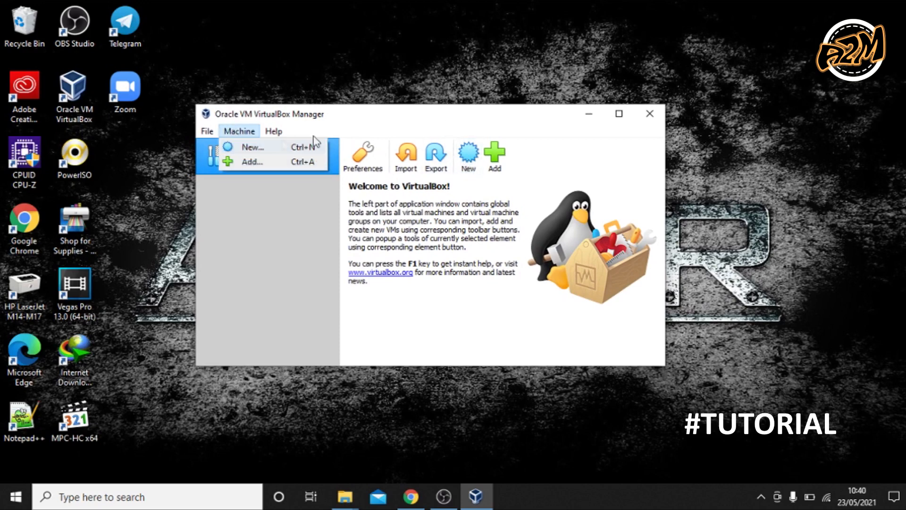
left_click(373, 122)
left_click_drag(380, 118, 358, 127)
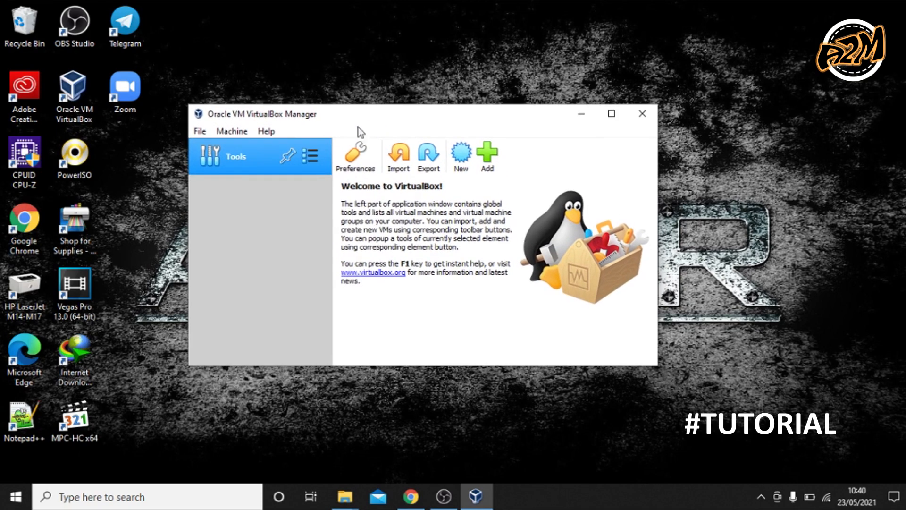
- Start creating a new virtual machine and move its creation dialog slightly
left_click(231, 131)
left_click(245, 148)
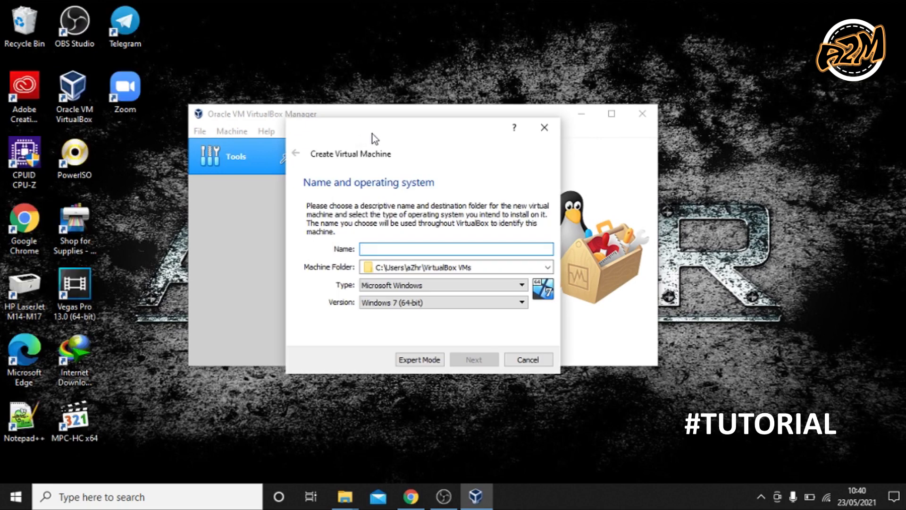
mouse_move(396, 137)
left_mouse_down()
mouse_move(390, 118)
mouse_move(401, 132)
left_mouse_up()
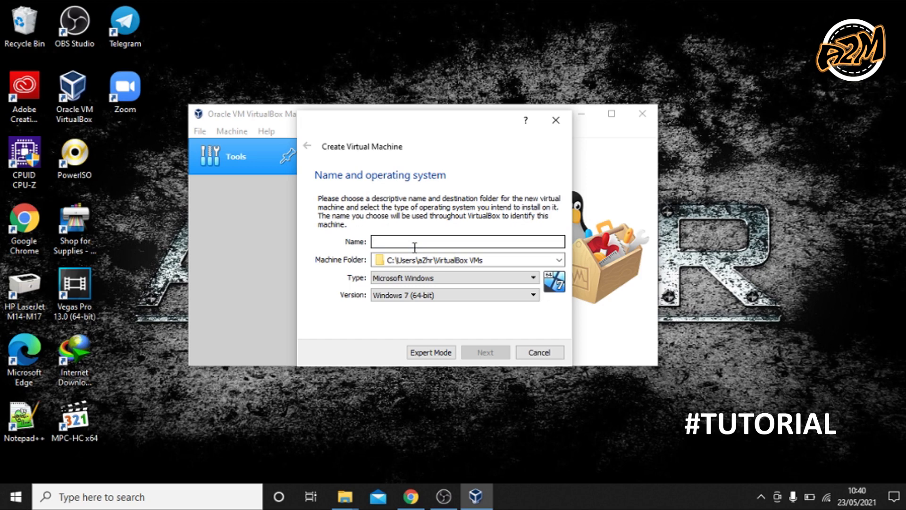
type("Te")
key("BackSpace")
key("BackSpace")
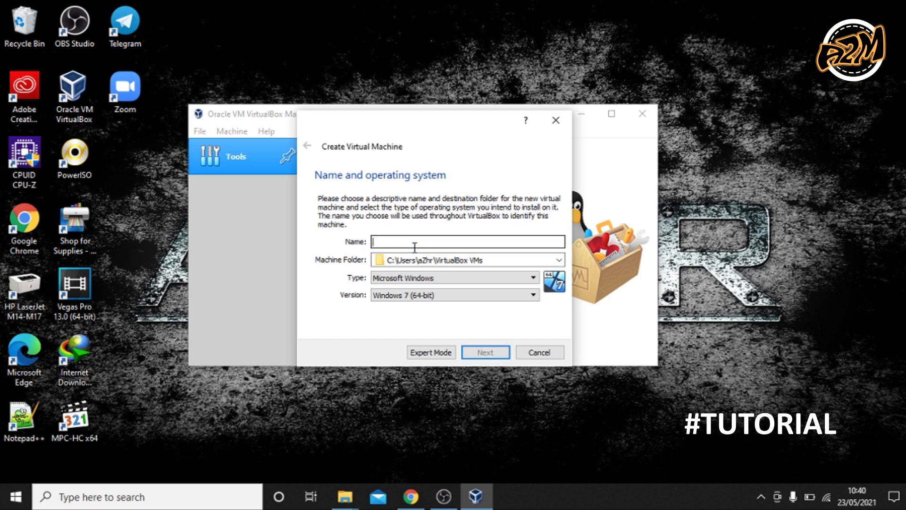
type("Win")
key("BackSpace")
key("BackSpace")
key("BackSpace")
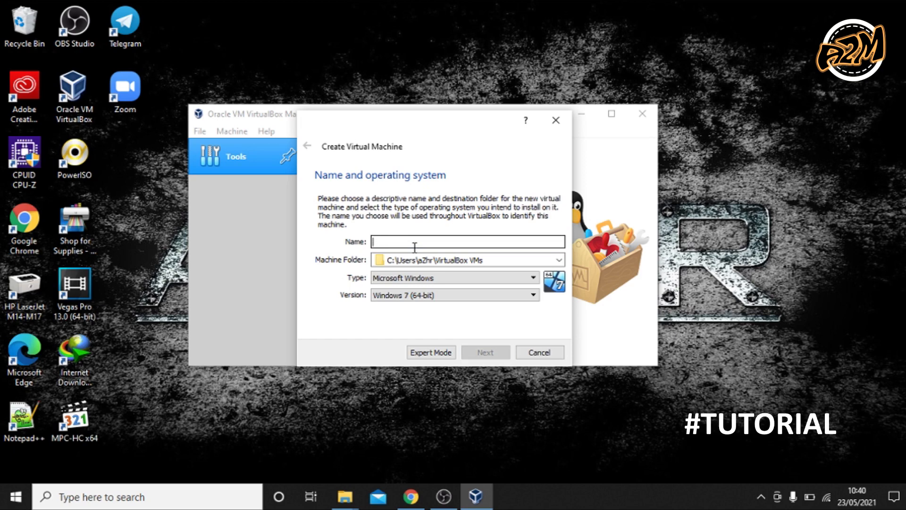
- Name the new virtual machine Win7
type("Wi")
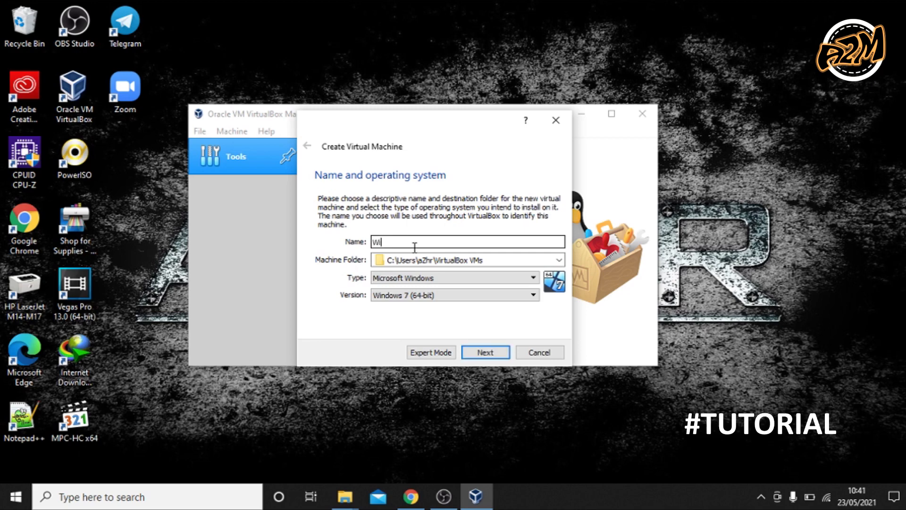
type("n")
type("d")
key("BackSpace")
type("7")
- Set the machine folder to the root of Local Disk (F:) by browsing for another folder
left_click(558, 260)
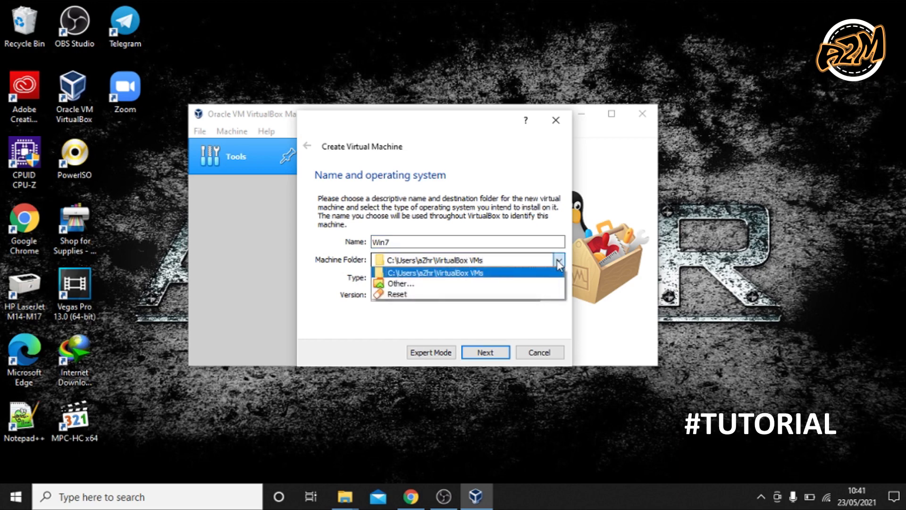
left_click(558, 263)
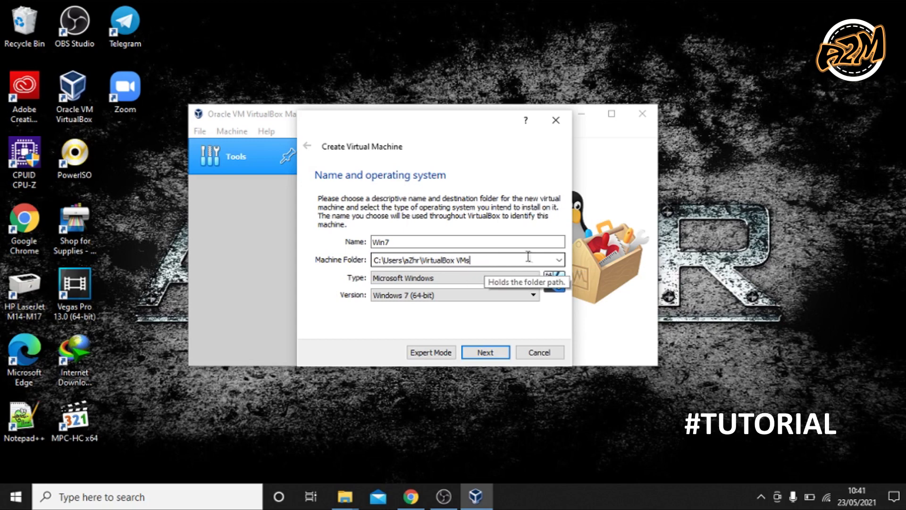
left_click(558, 261)
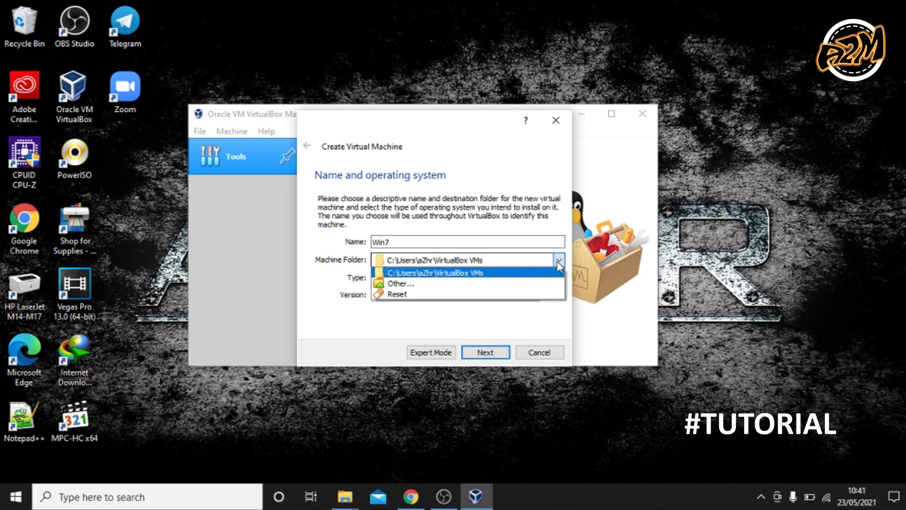
left_click(514, 285)
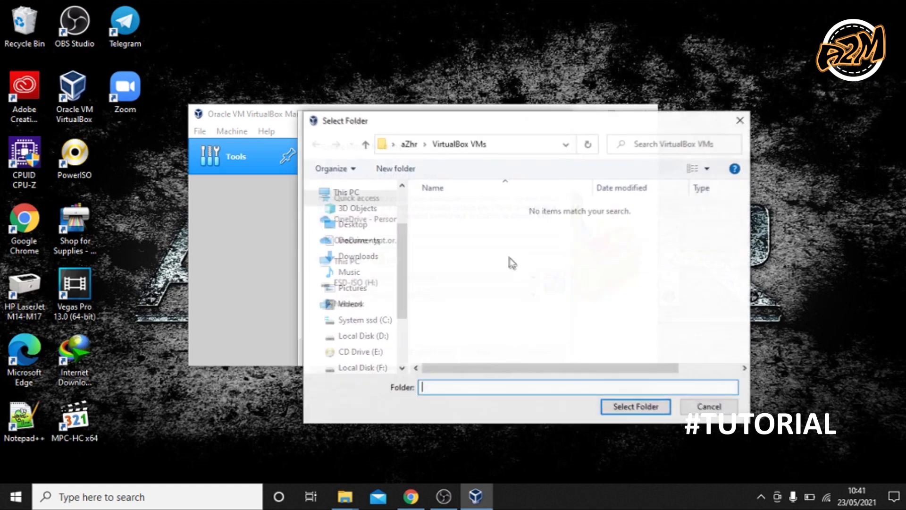
left_click_drag(526, 125, 495, 93)
left_click_drag(369, 204, 374, 238)
left_click(326, 234)
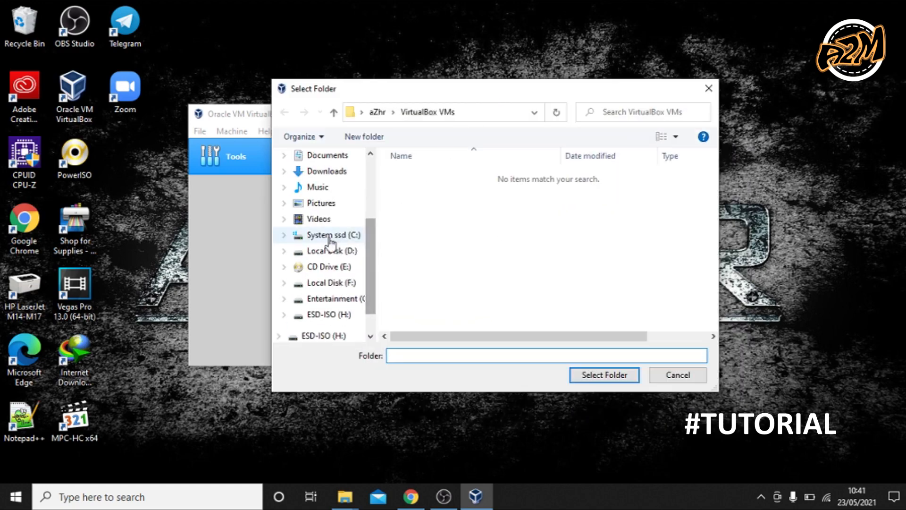
scroll(323, 167, "up", 2)
left_click(309, 181)
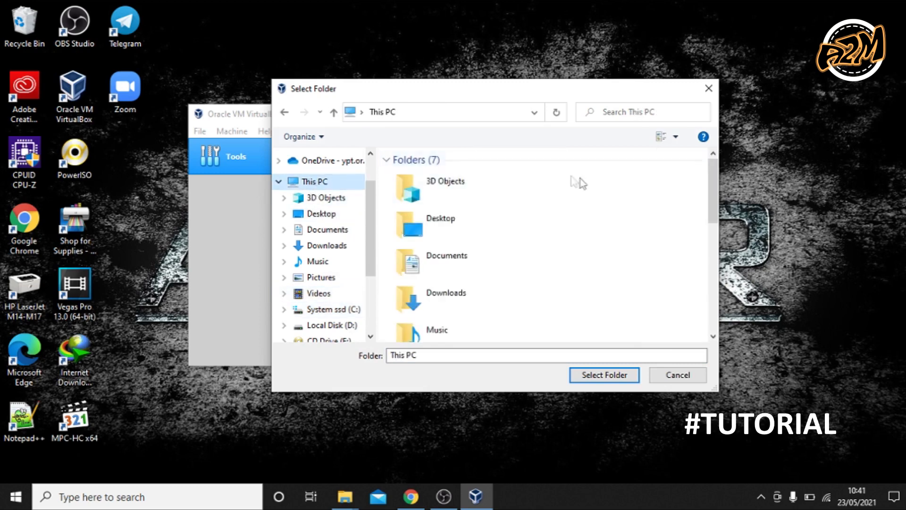
scroll(520, 236, "down", 5)
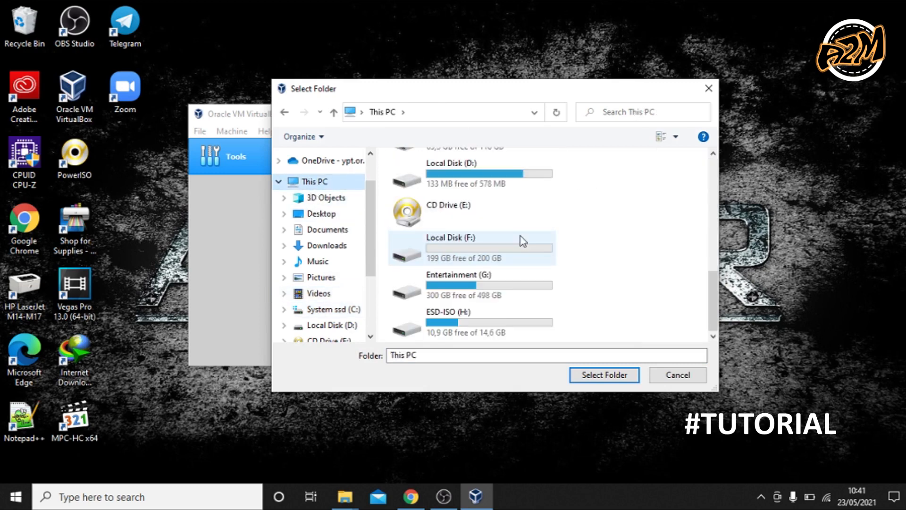
double_click(481, 258)
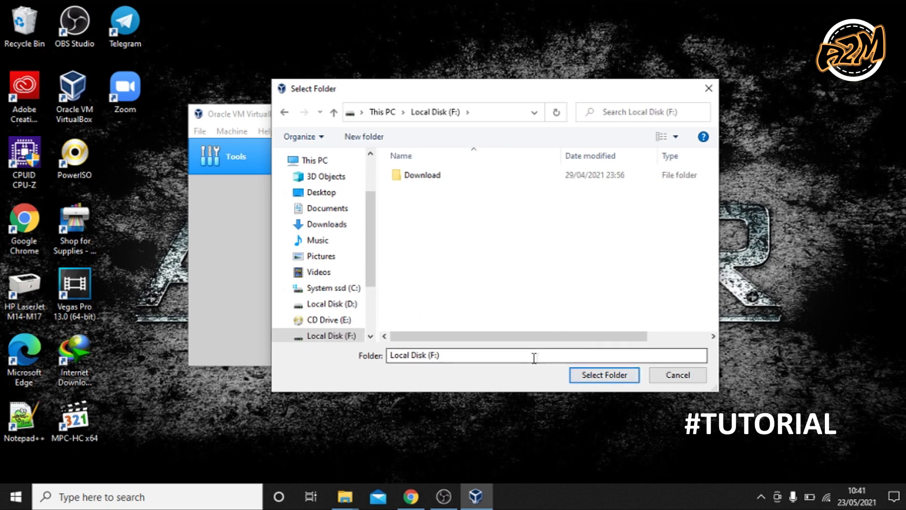
left_click(607, 376)
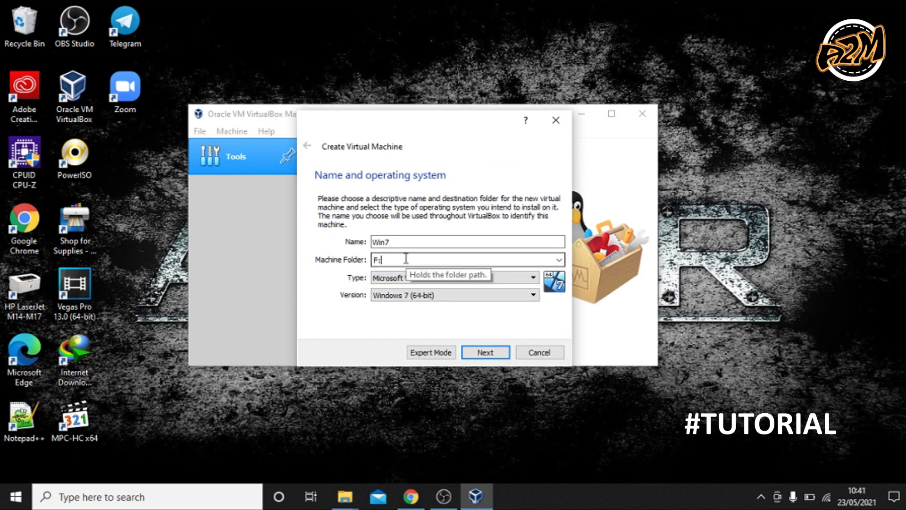
- Choose Microsoft Windows as the operating system type and Windows 7 (32-bit) as its version
left_click(514, 281)
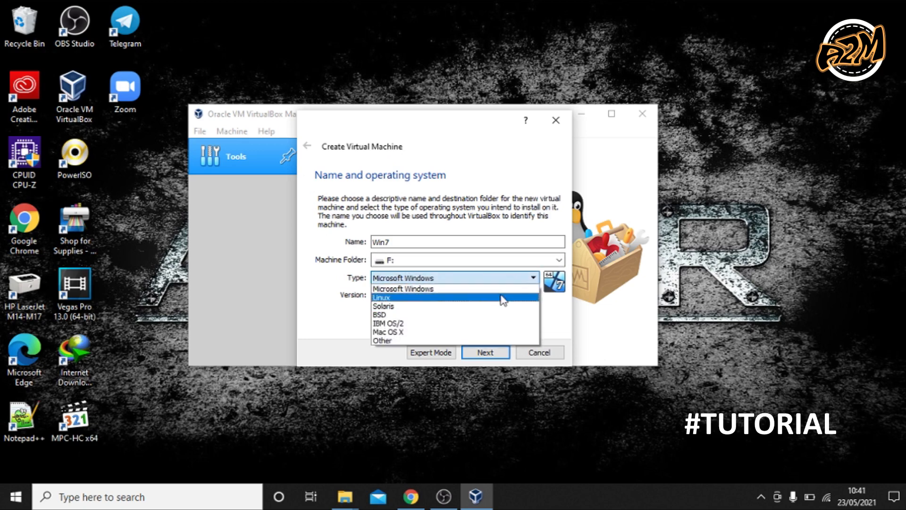
left_click(503, 289)
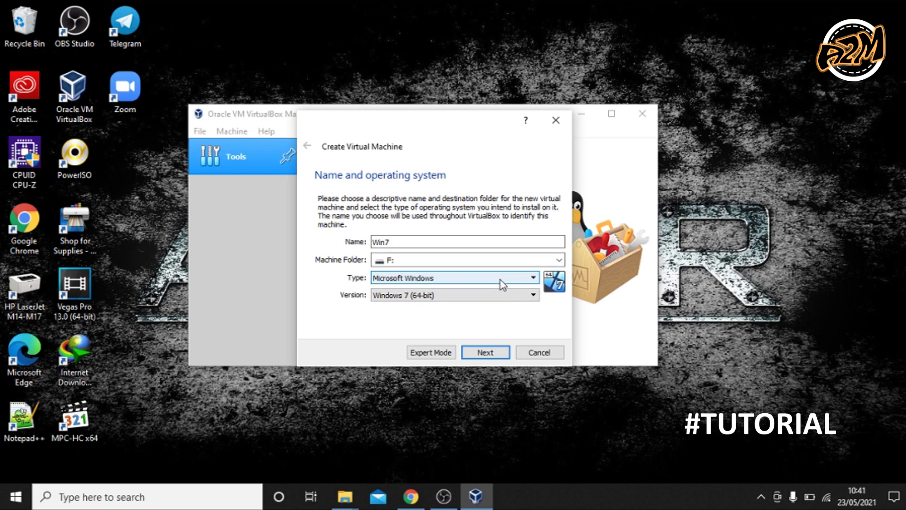
left_click(509, 295)
mouse_move(533, 341)
left_mouse_down()
mouse_move(528, 310)
mouse_move(533, 362)
mouse_move(530, 334)
left_mouse_up()
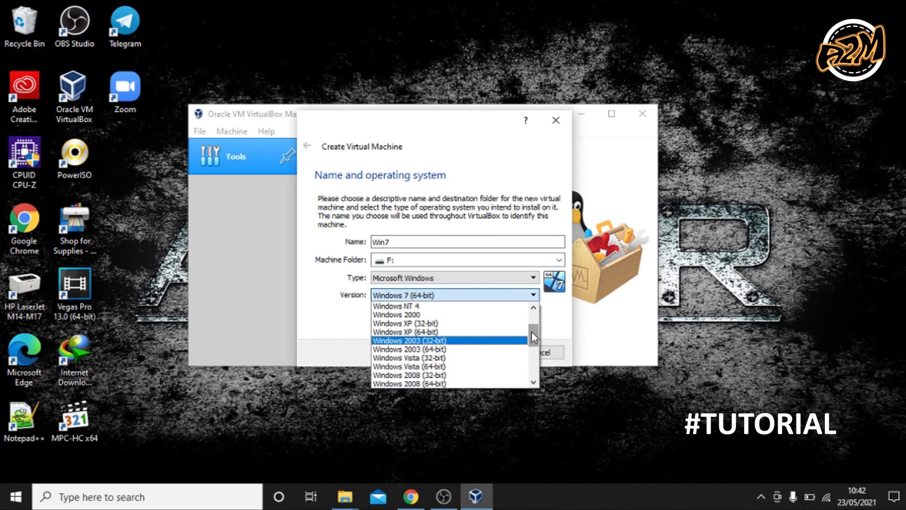
left_click_drag(532, 333, 533, 347)
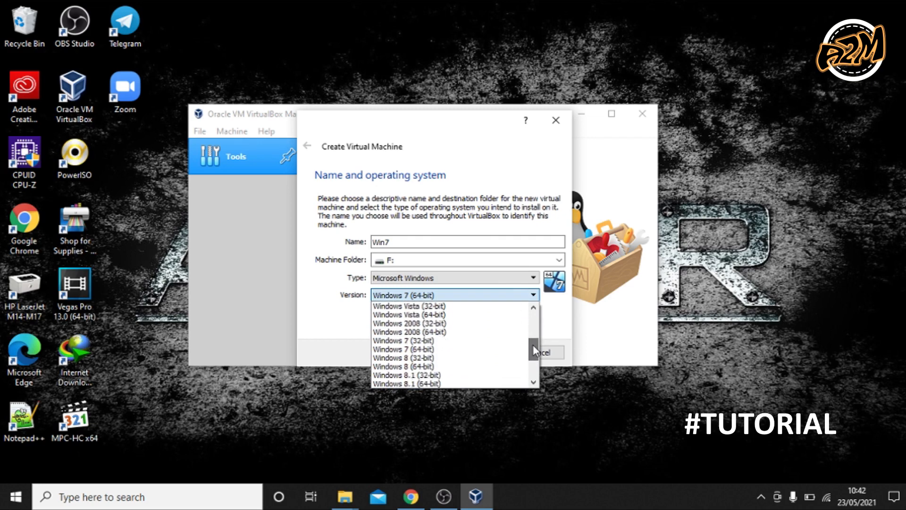
left_click(446, 340)
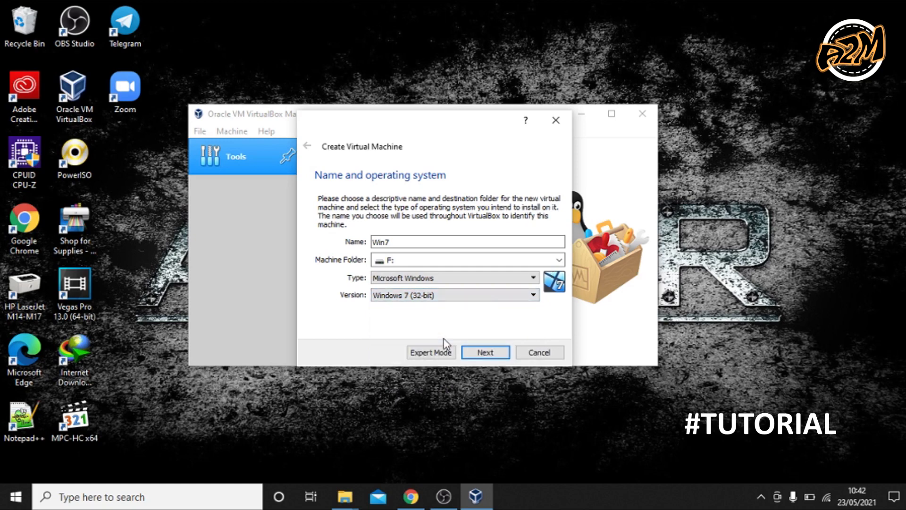
- Set the operating system version to Windows 7 (64-bit) and continue to the memory size page
left_click(466, 301)
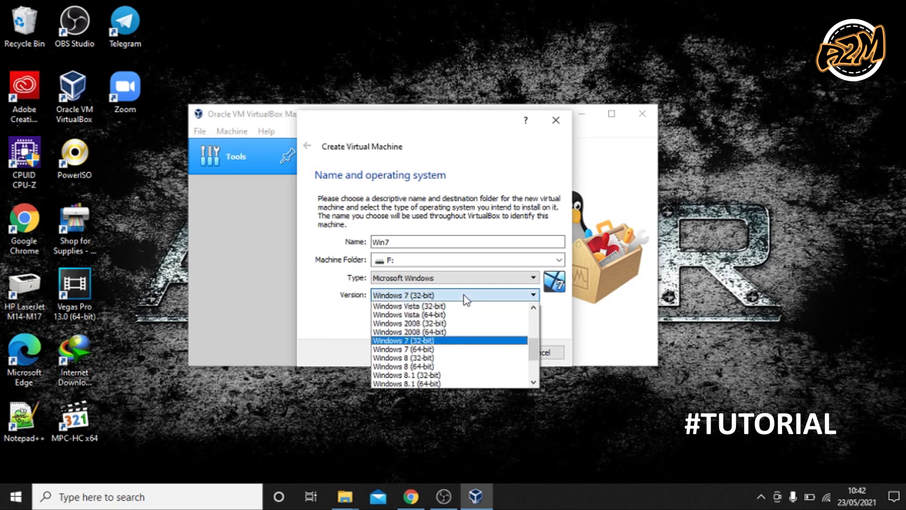
left_click(460, 349)
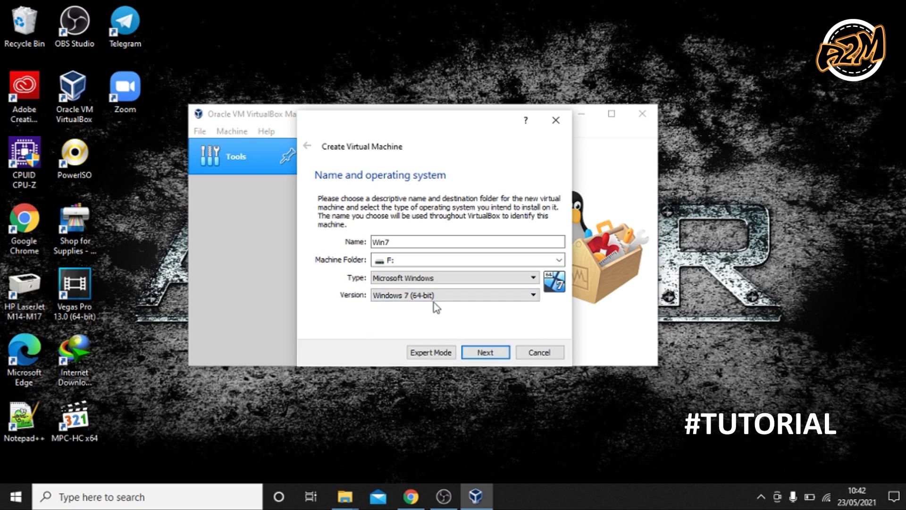
left_click_drag(441, 125, 445, 113)
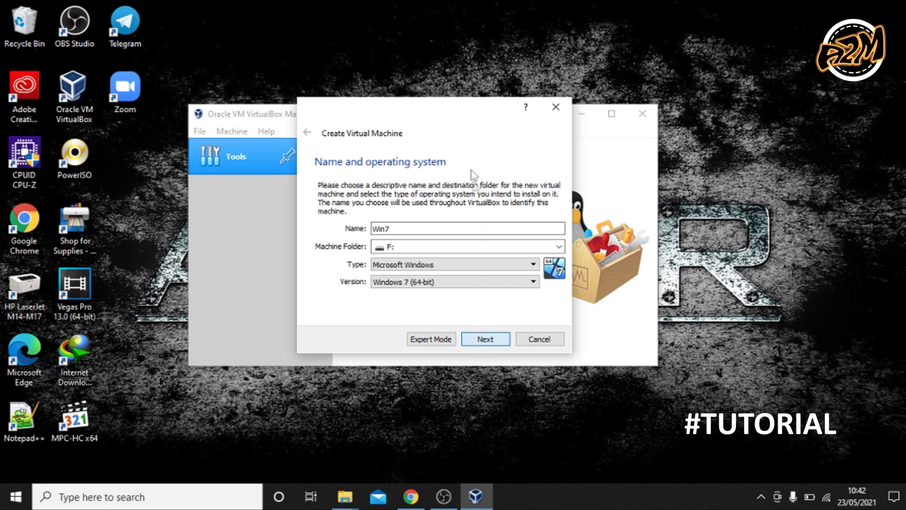
key("Return")
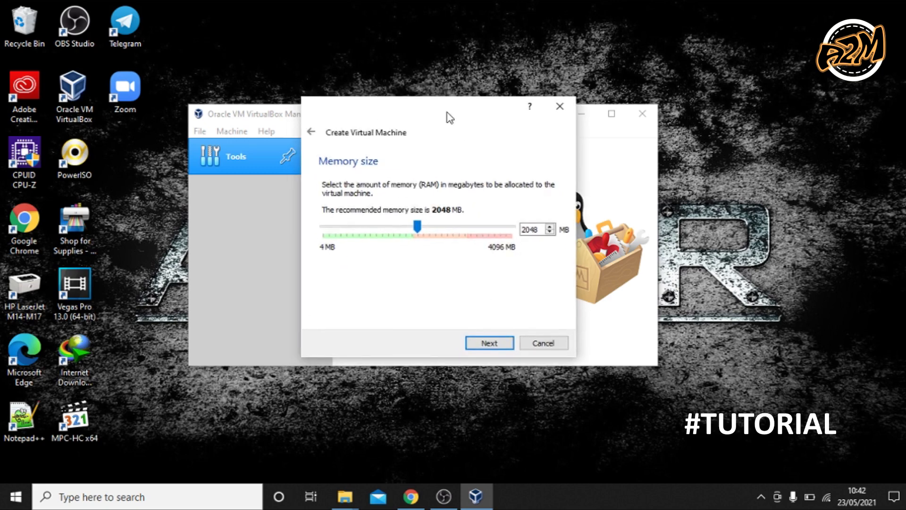
- Allocate 2048 MB of memory to the virtual machine and continue to the hard disk page
left_click_drag(446, 110, 452, 112)
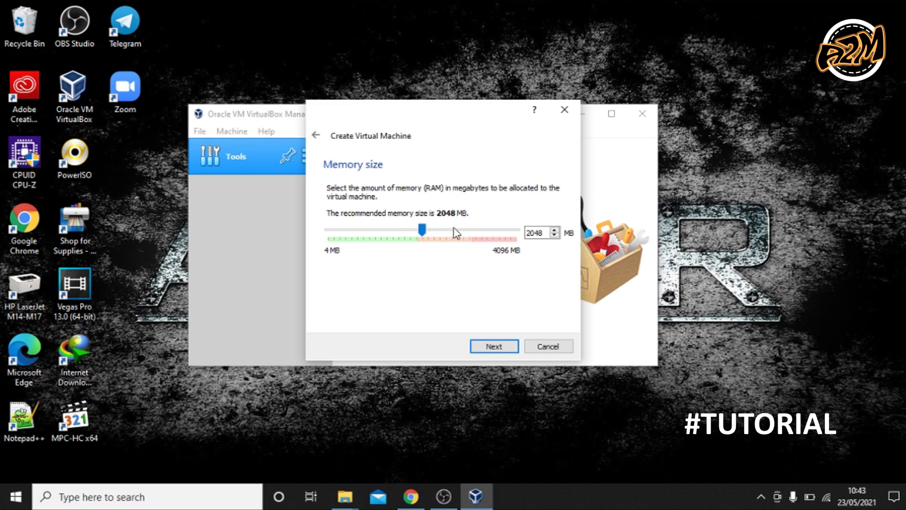
left_click_drag(426, 232, 355, 231)
left_click_drag(355, 231, 422, 238)
left_click_drag(442, 105, 444, 127)
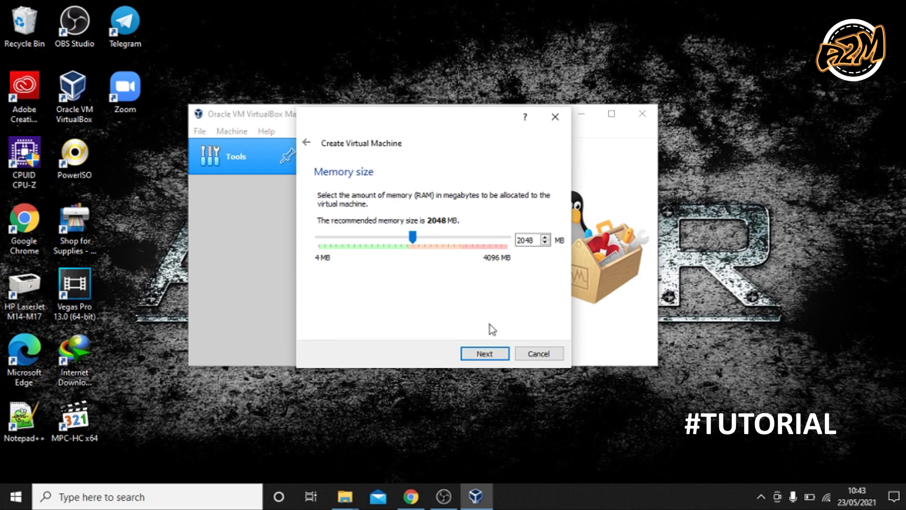
left_click(491, 357)
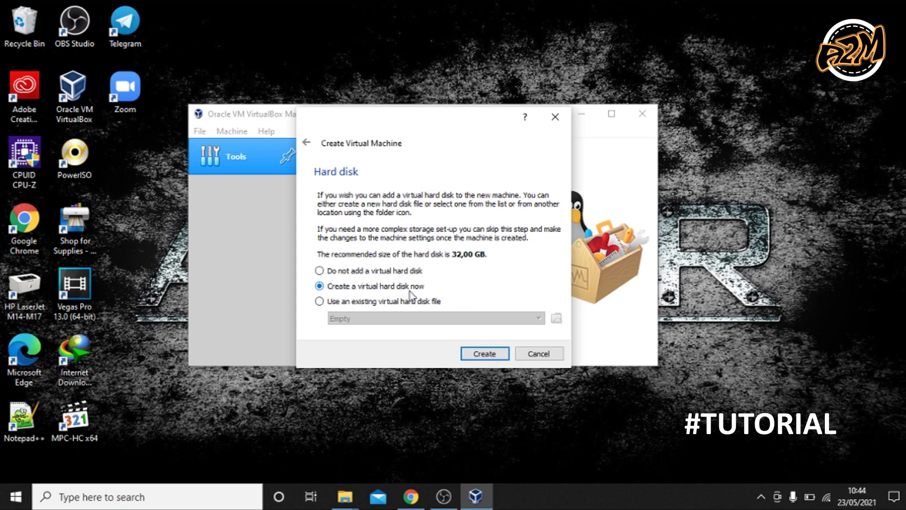
- Create a new virtual hard disk of type VDI (VirtualBox Disk Image) with dynamically allocated storage
left_click(489, 354)
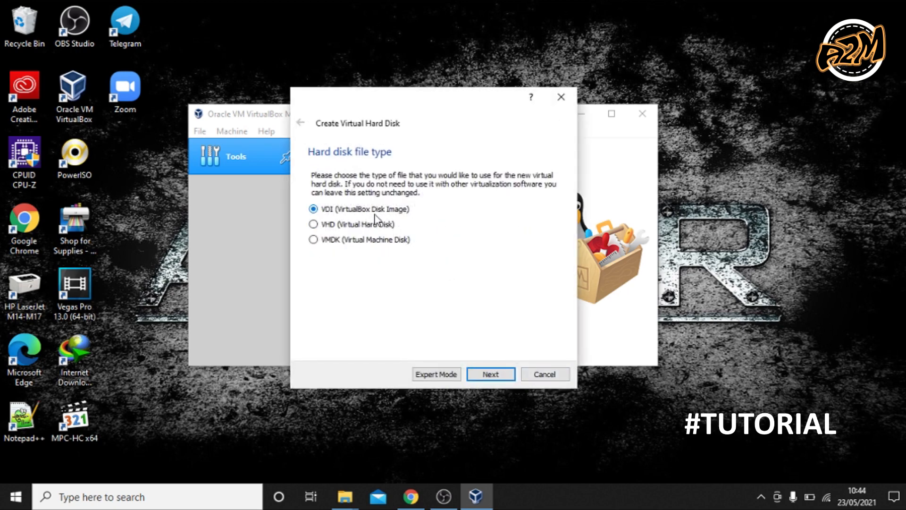
left_click(506, 378)
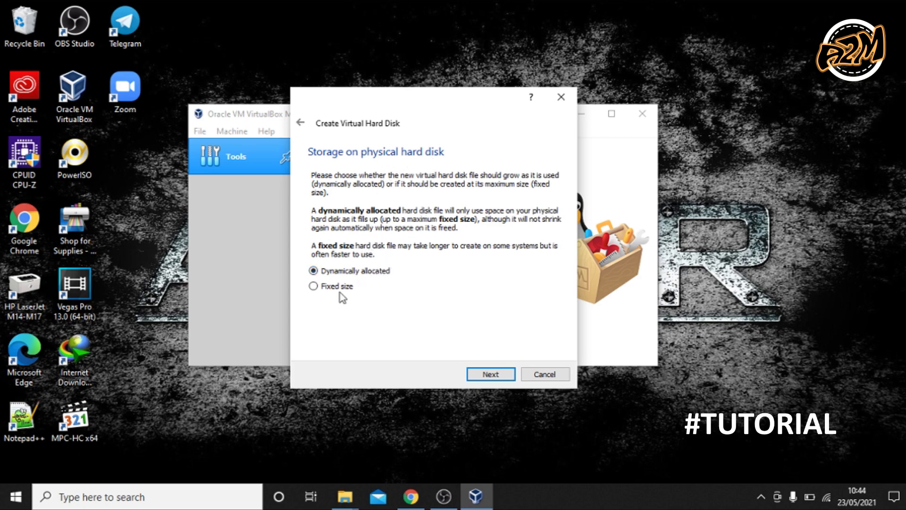
left_click(490, 374)
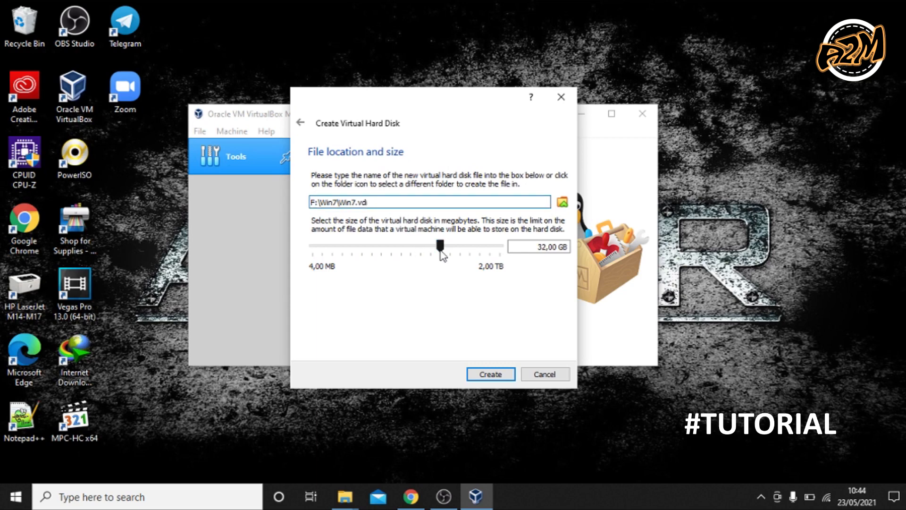
- Create the virtual hard disk file F:\Win7\Win7.vdi with a size of 32,00 GB
mouse_move(446, 245)
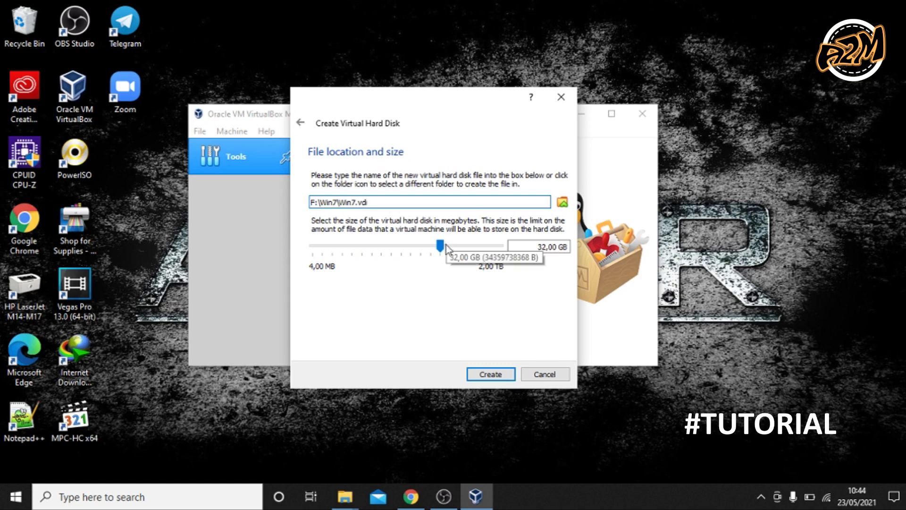
left_click_drag(446, 245, 444, 249)
left_click(544, 247)
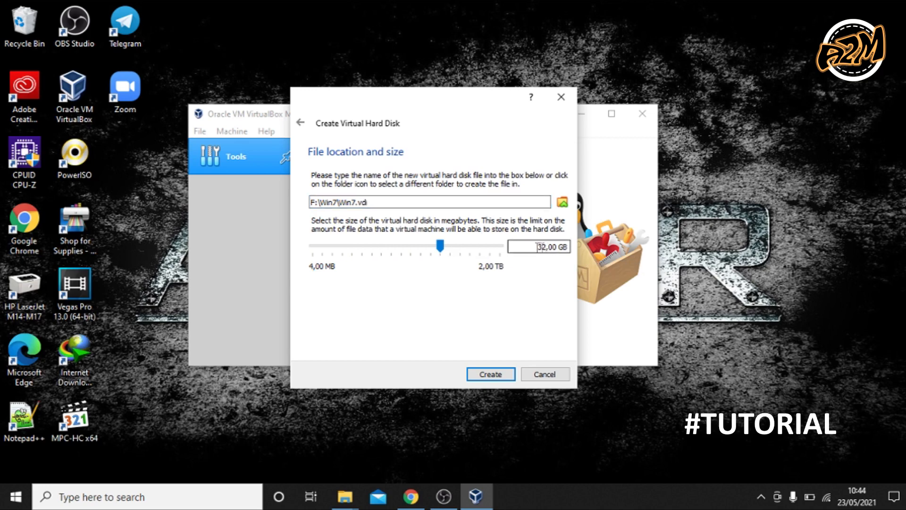
mouse_move(444, 248)
left_mouse_down()
mouse_move(417, 248)
mouse_move(456, 251)
mouse_move(432, 248)
mouse_move(445, 246)
left_mouse_up()
left_click(500, 376)
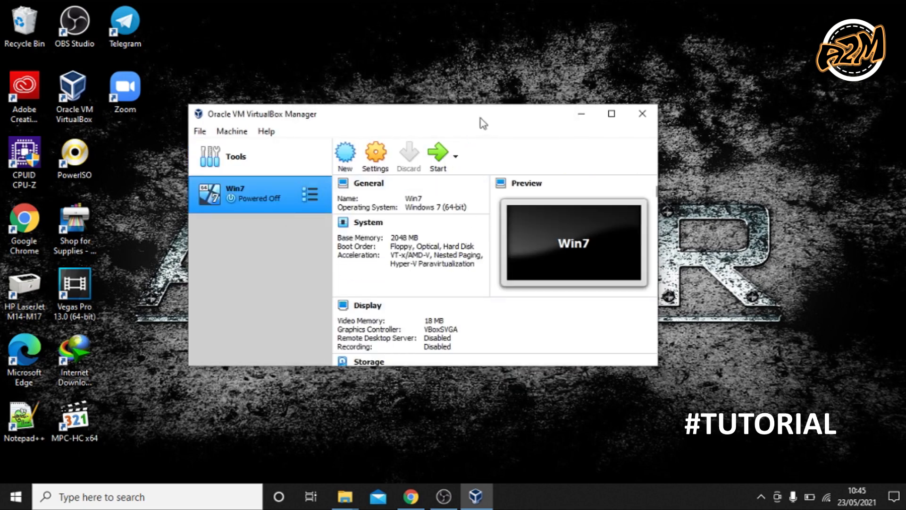
left_click_drag(483, 117, 481, 93)
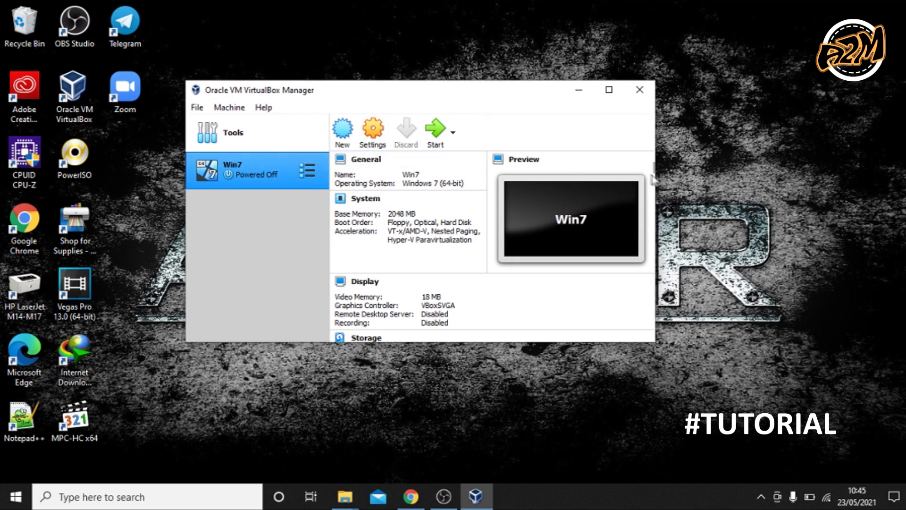
left_click_drag(503, 92, 524, 108)
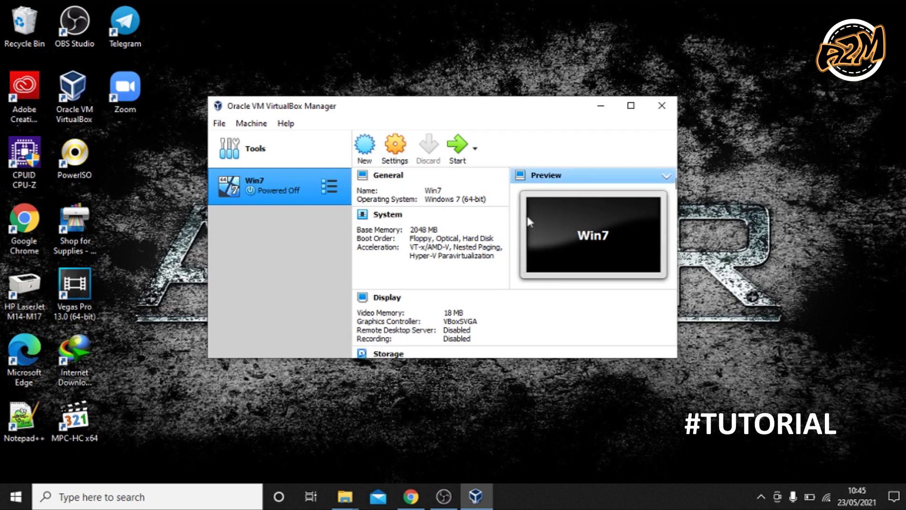
mouse_move(449, 104)
left_mouse_down()
mouse_move(445, 94)
mouse_move(451, 109)
left_mouse_up()
right_click(375, 50)
left_click(411, 90)
left_click(300, 177)
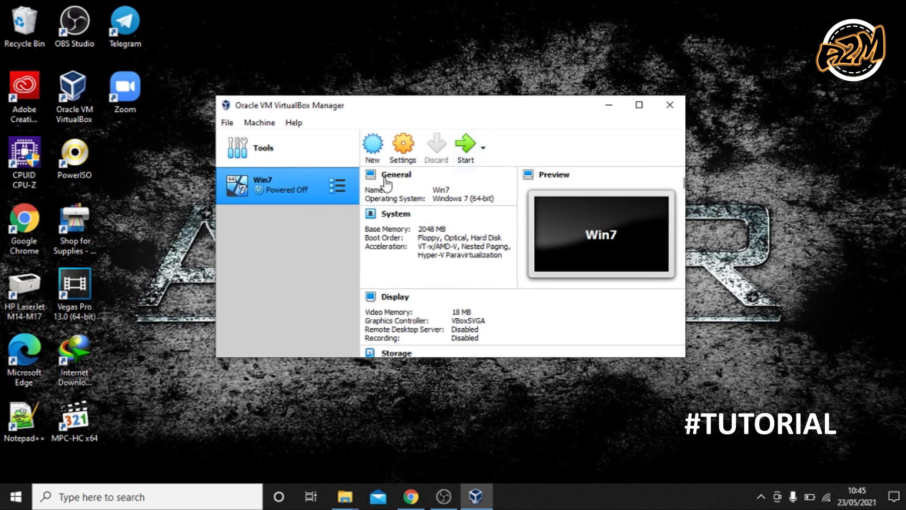
- Start the Win7 virtual machine and bring up its start-up disk selection
left_click(470, 150)
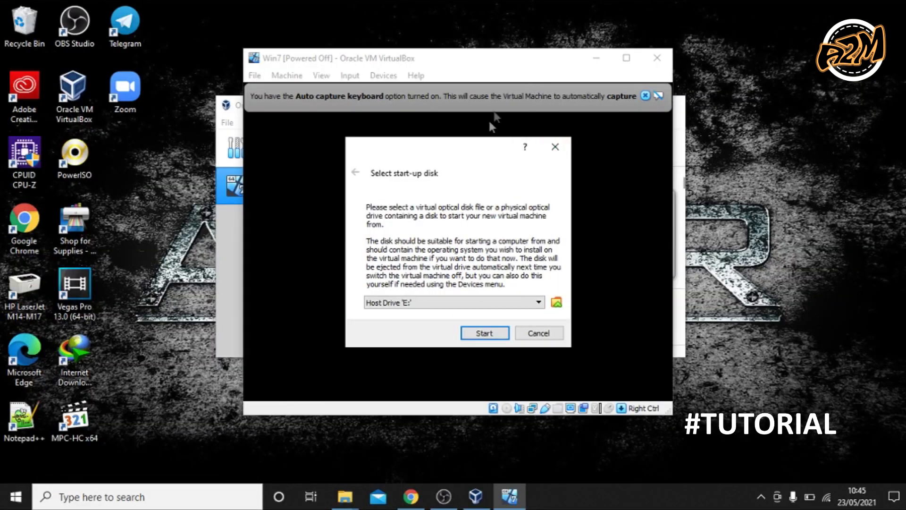
mouse_move(477, 145)
left_mouse_down()
mouse_move(476, 131)
mouse_move(474, 146)
mouse_move(461, 144)
mouse_move(463, 135)
left_mouse_up()
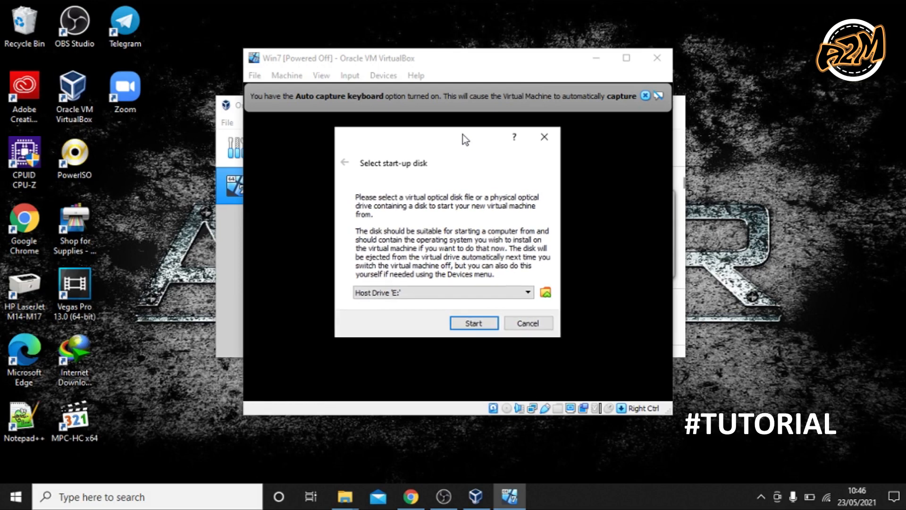
left_click_drag(462, 134, 463, 132)
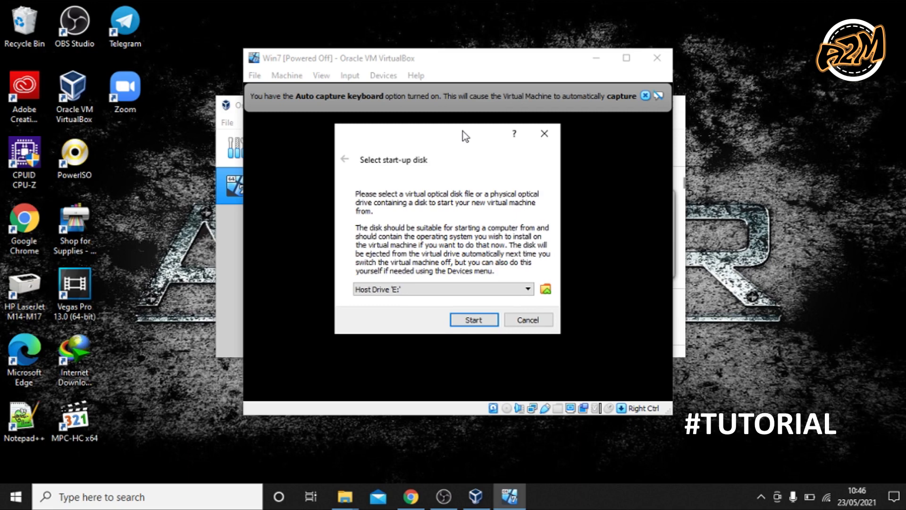
left_click_drag(462, 136, 464, 135)
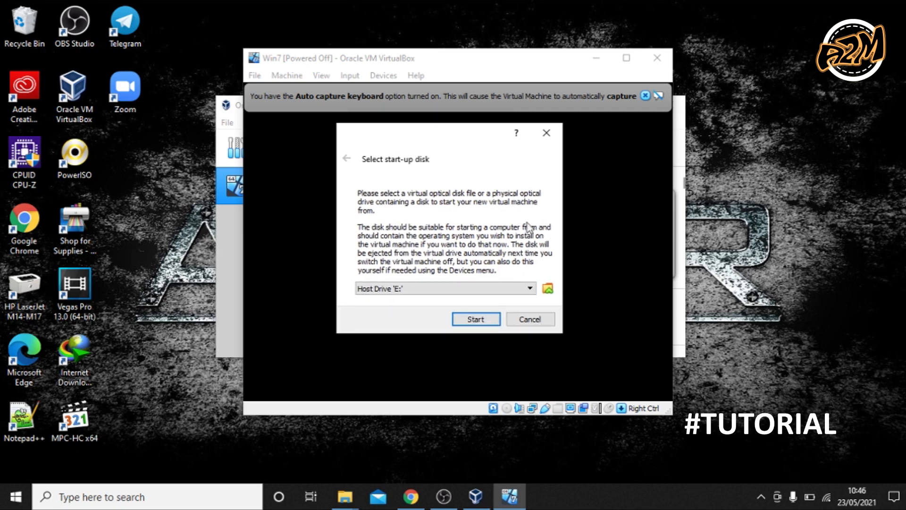
- Open the optical disk selector for choosing a virtual optical disk file to start from
left_click(532, 289)
left_click(533, 292)
left_click(548, 290)
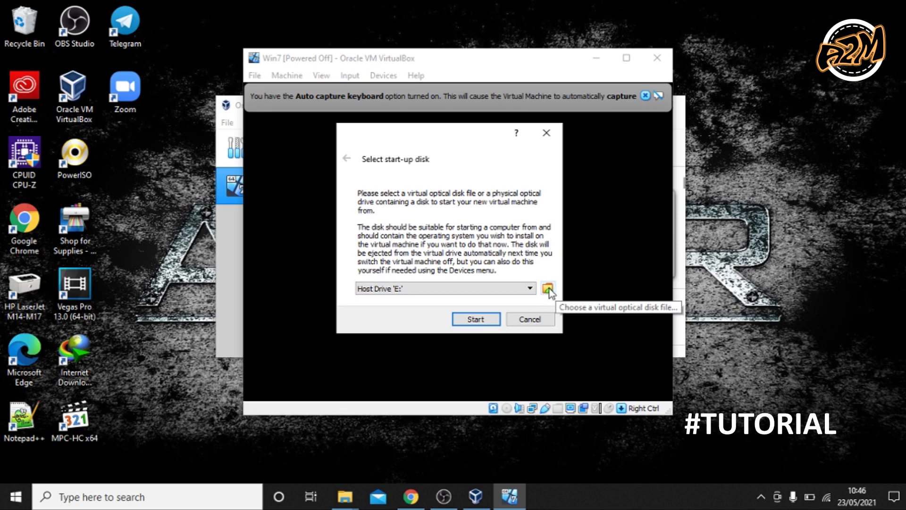
left_click(547, 289)
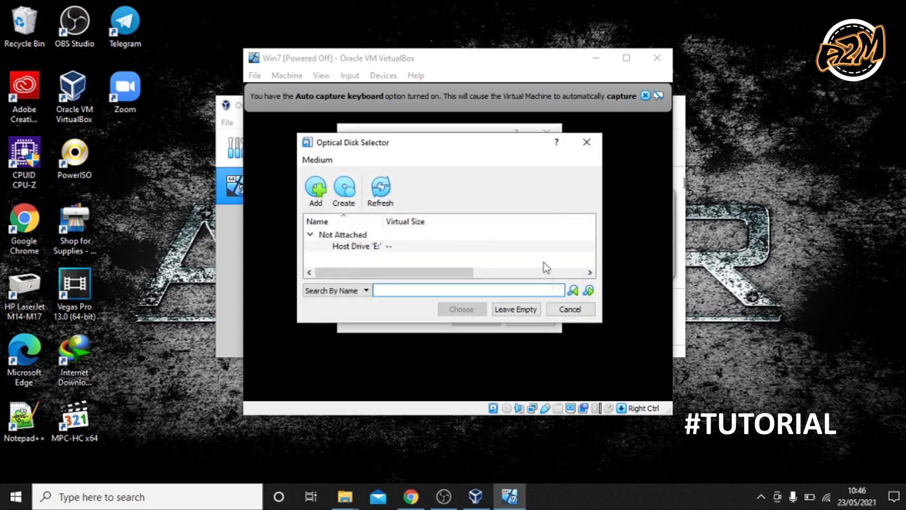
left_click_drag(466, 148, 459, 135)
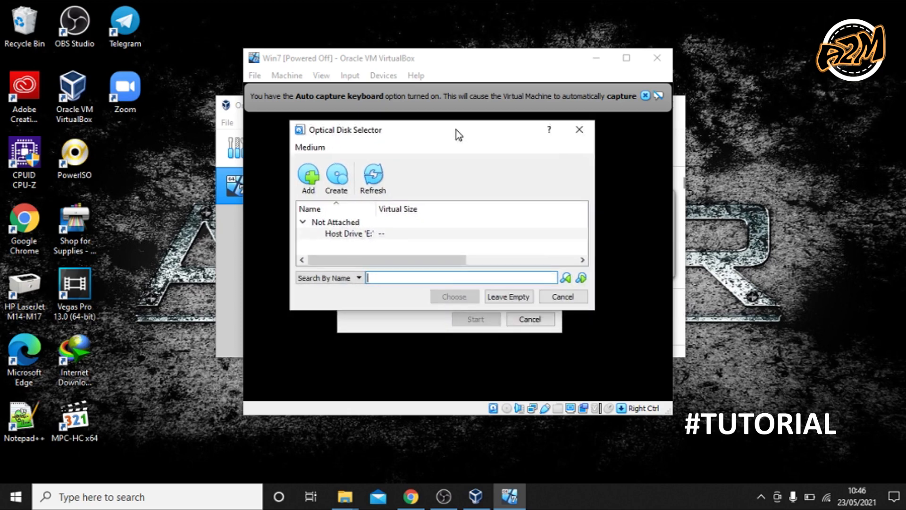
- Add the Windows 7 x64 disk image from the =SOFTWARE > Sistem Operasi folder on the Entertainment (G:) drive
left_click(309, 175)
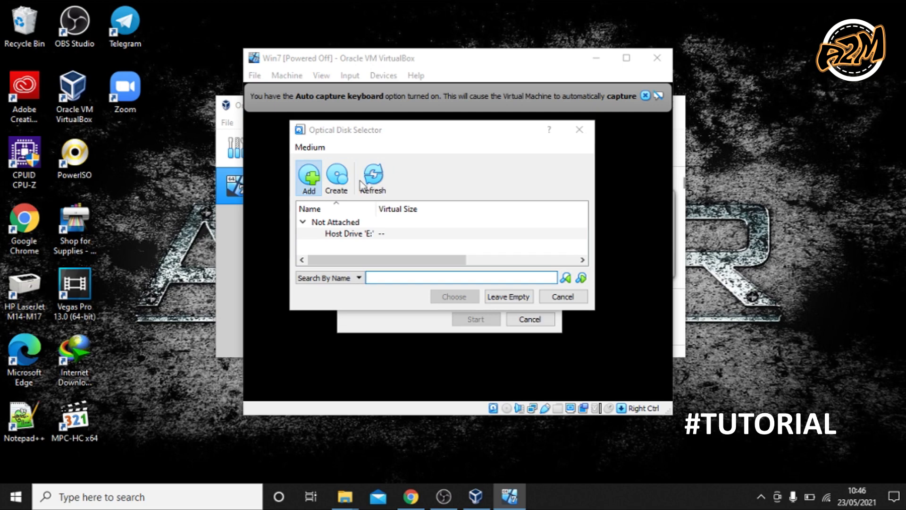
left_click_drag(533, 148, 513, 117)
left_click_drag(374, 255, 386, 302)
left_click(334, 296)
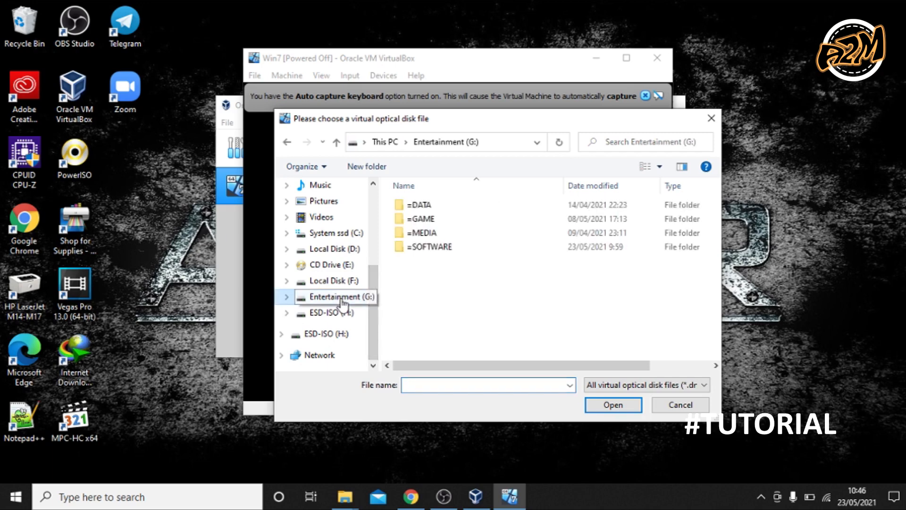
left_click(450, 251)
double_click(451, 250)
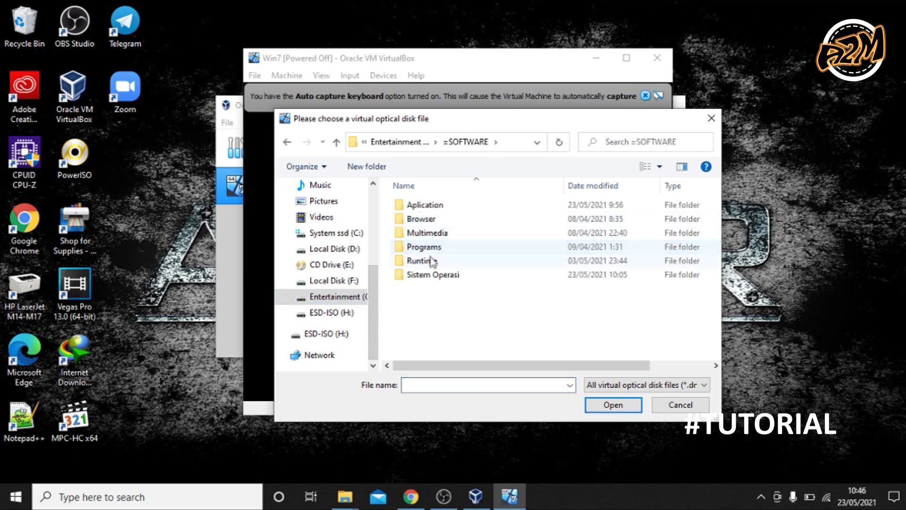
double_click(432, 274)
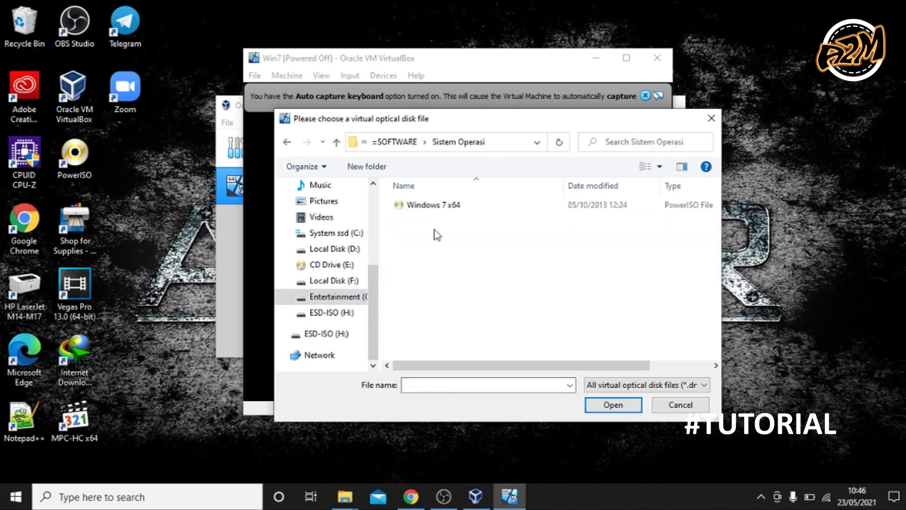
left_click(437, 209)
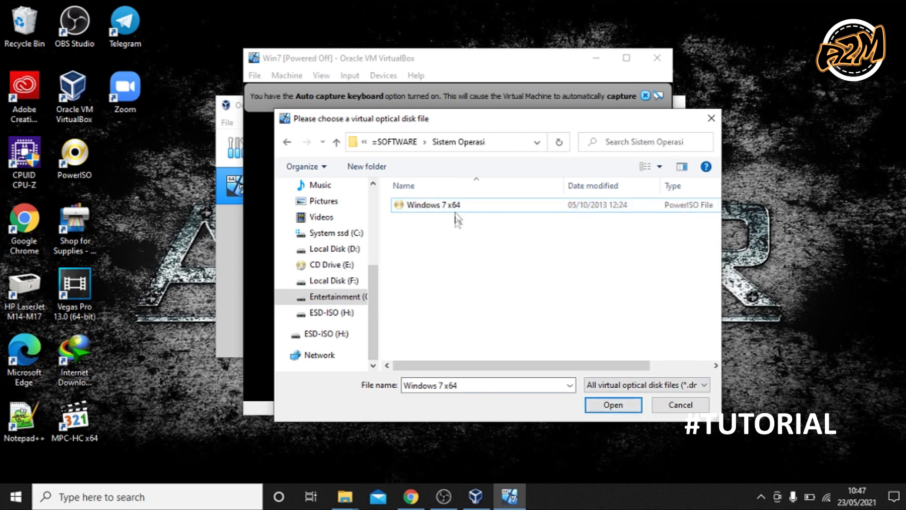
left_click(614, 406)
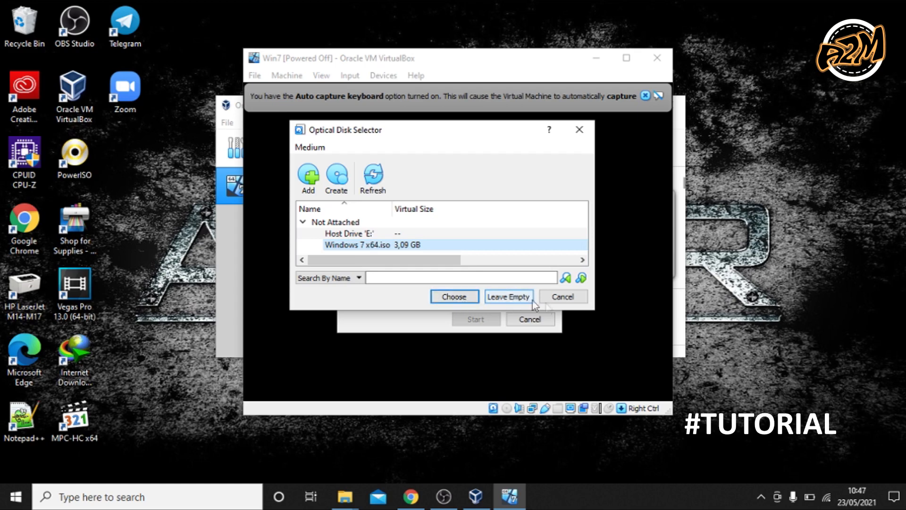
- Boot the virtual machine with Windows 7 x64.iso as its start-up disk and maximize the machine window
left_click(452, 303)
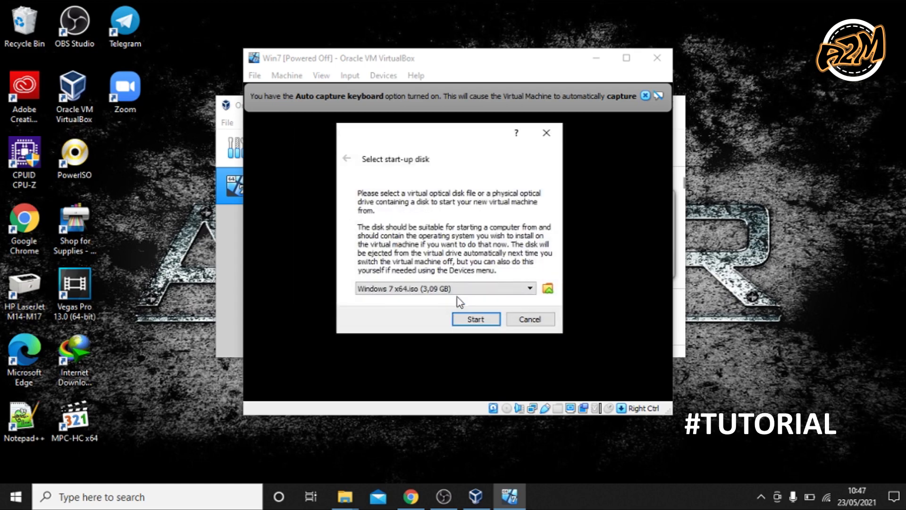
left_click_drag(462, 126, 458, 128)
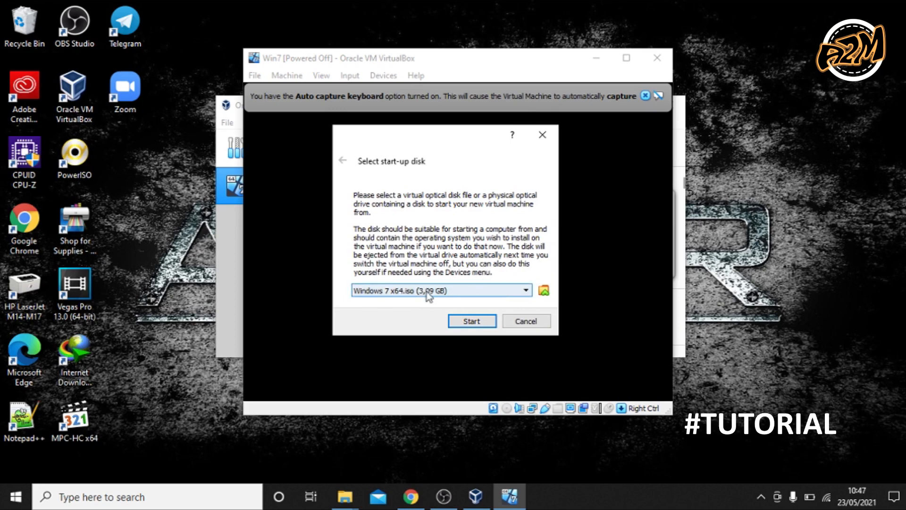
left_click(472, 321)
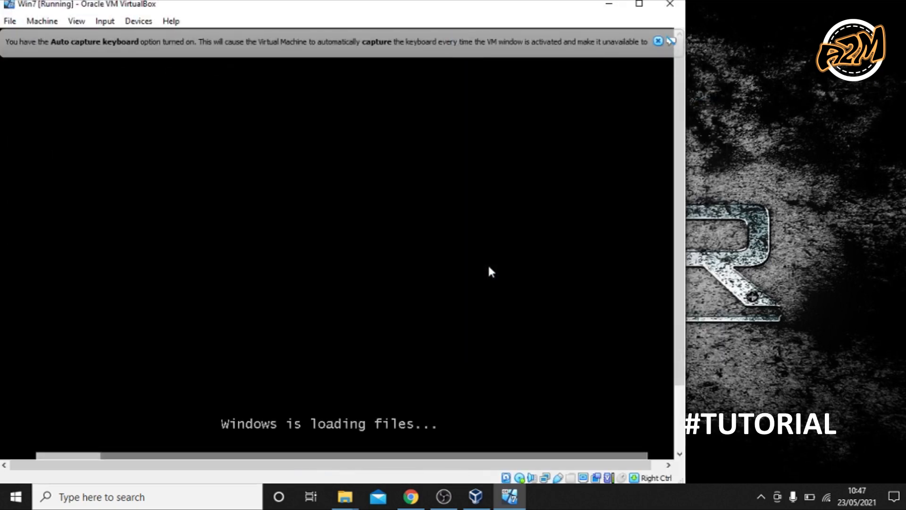
left_click(639, 4)
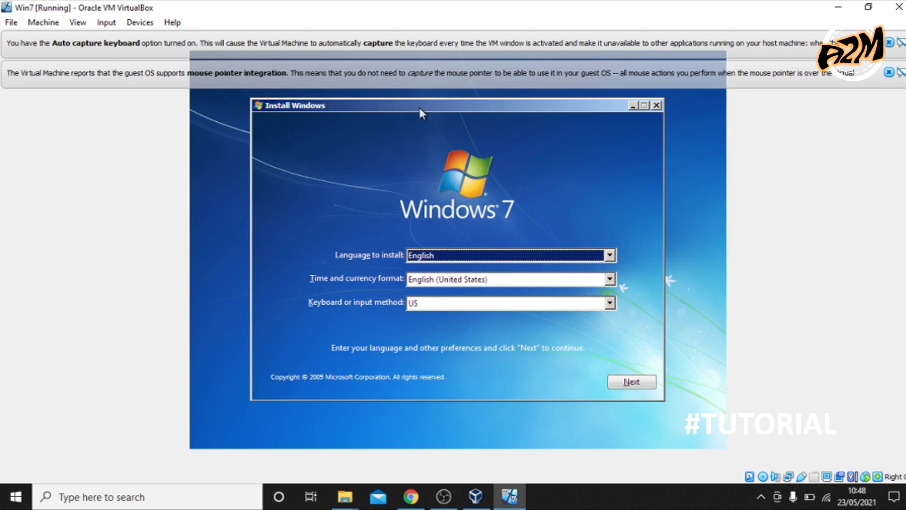
- Set the Windows setup time and currency format to Indonesian (Indonesia) and continue
left_click(535, 282)
key("i")
key("n")
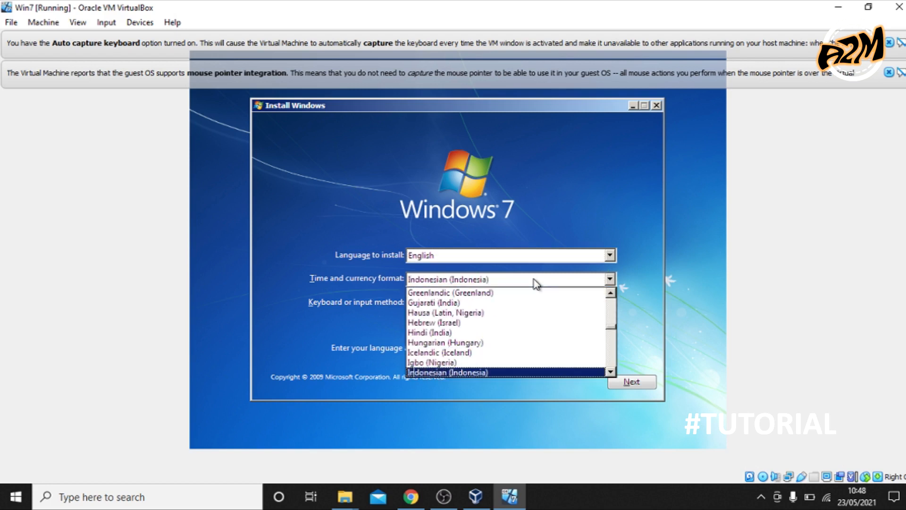
left_click(463, 370)
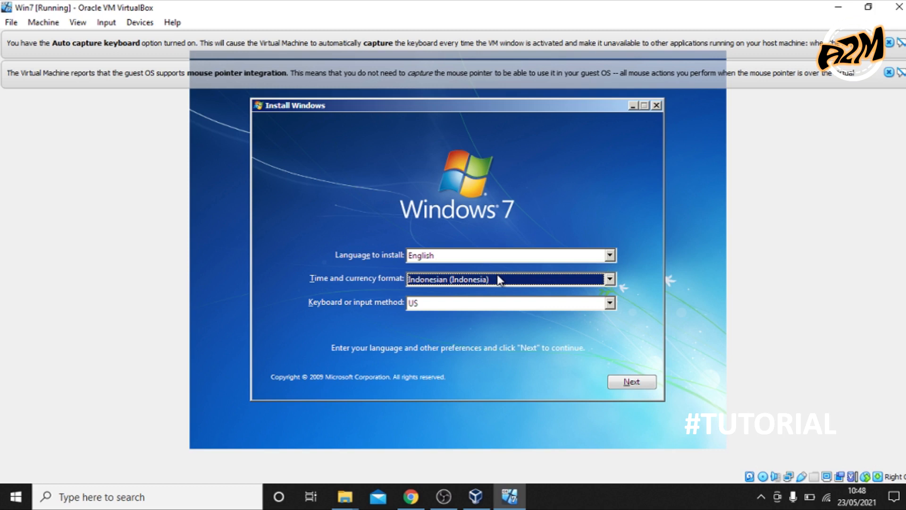
left_click(646, 389)
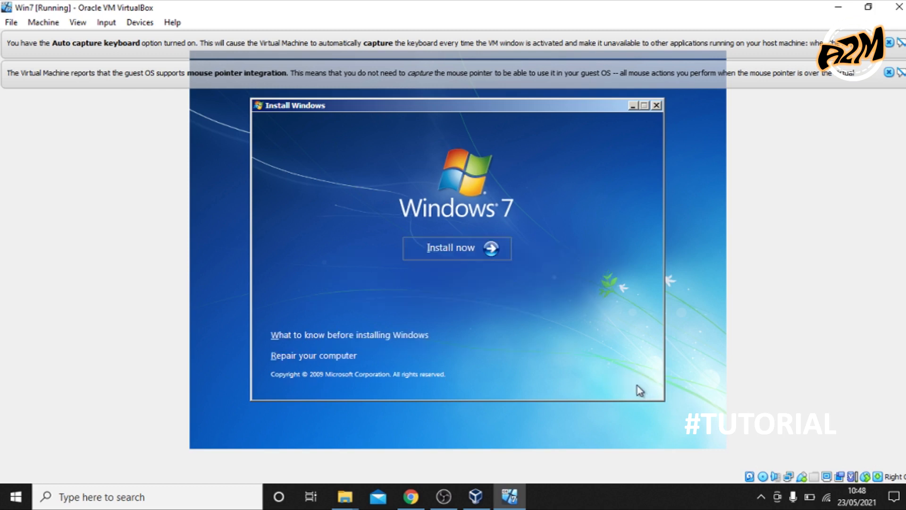
- Start the Windows 7 installation and dismiss the mouse integration and keyboard capture notices
left_click(440, 249)
left_click(890, 72)
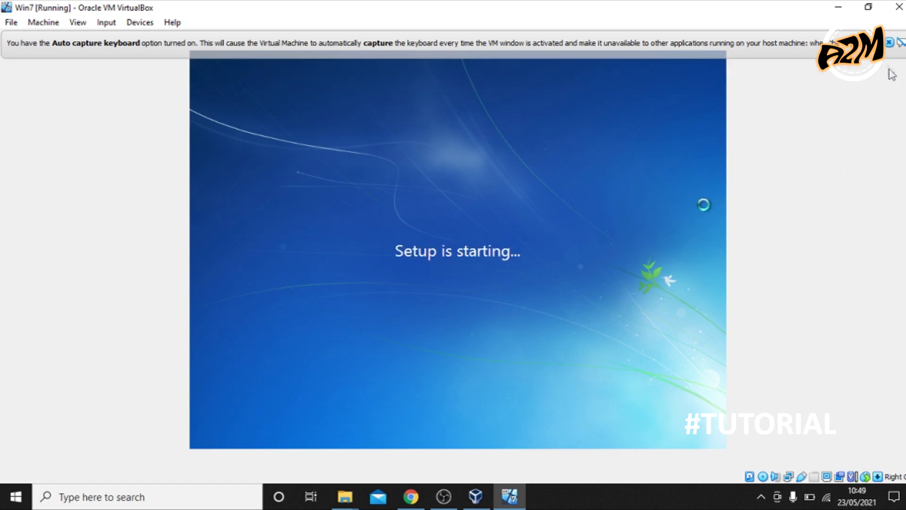
left_click(889, 43)
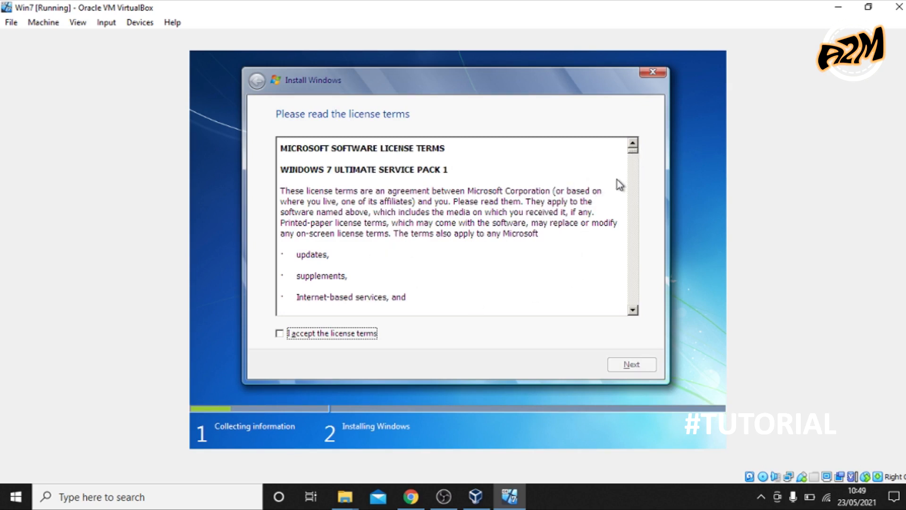
- Accept the Windows 7 license terms and choose the Custom (advanced) installation type
left_click(280, 335)
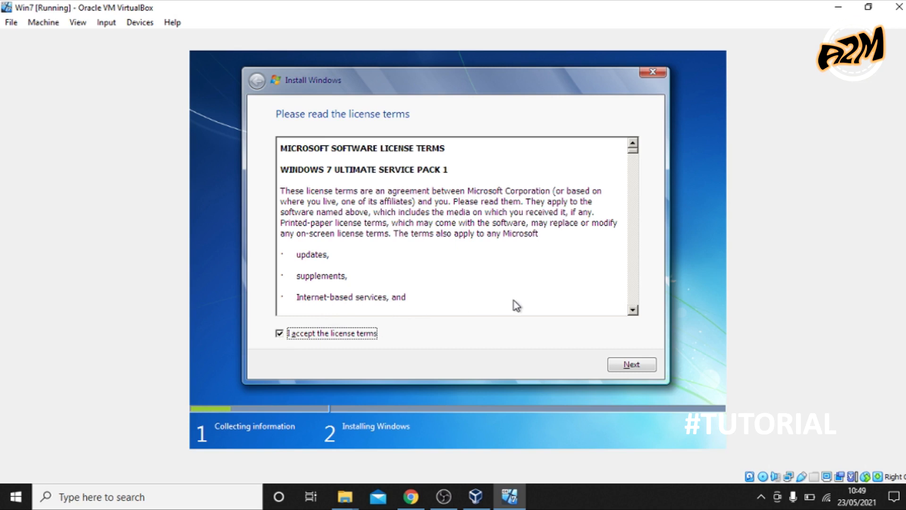
left_click(279, 333)
left_click(279, 334)
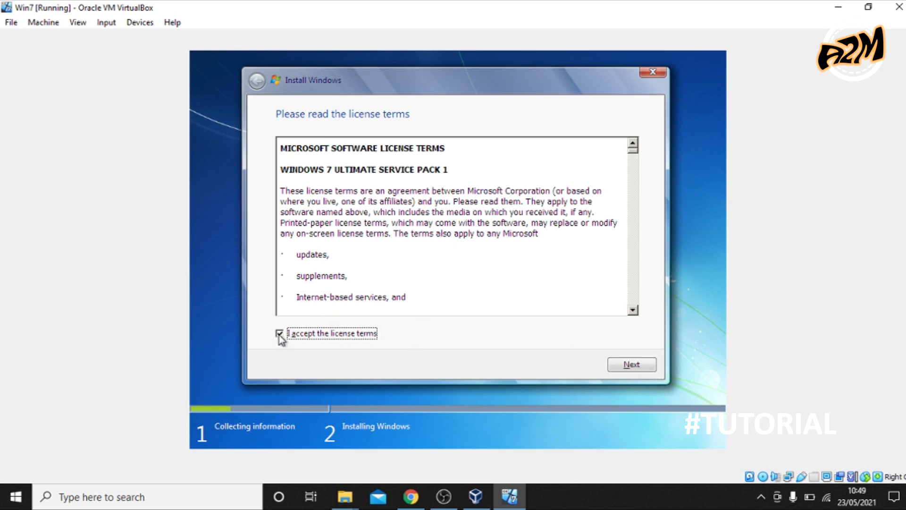
left_click(633, 366)
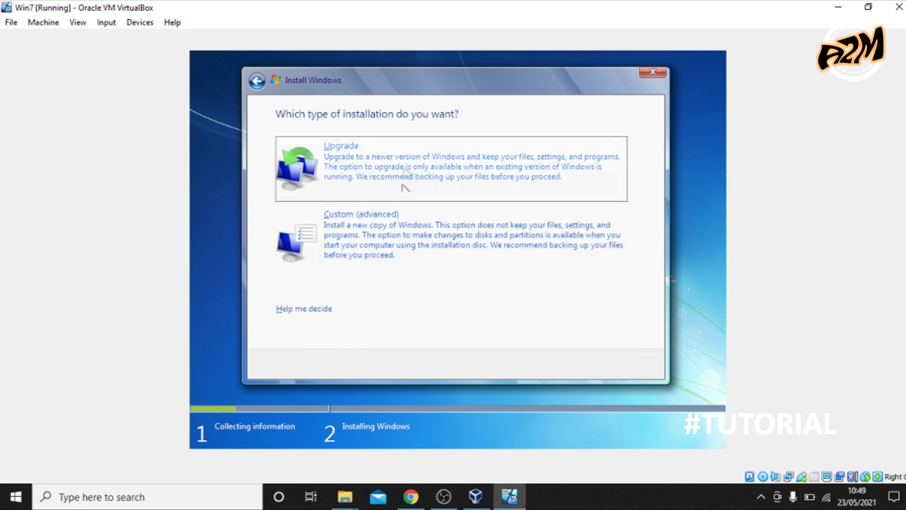
left_click(407, 245)
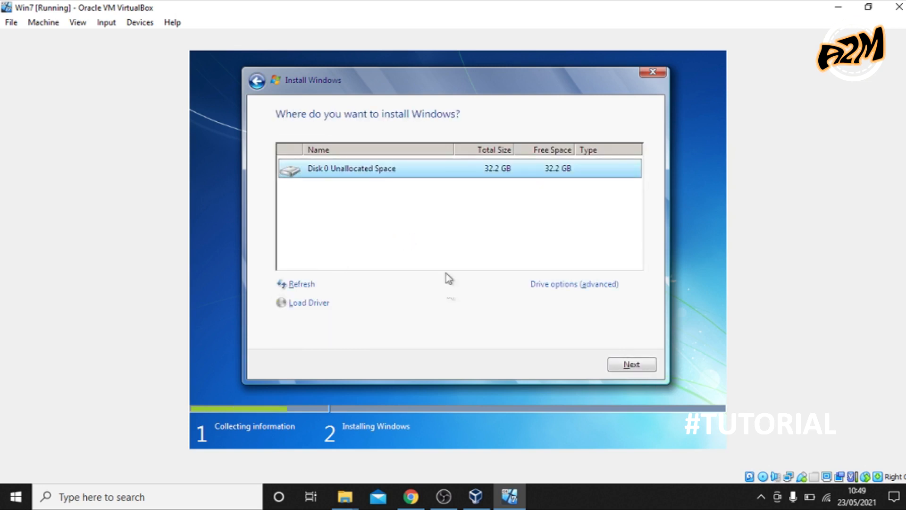
left_click(259, 86)
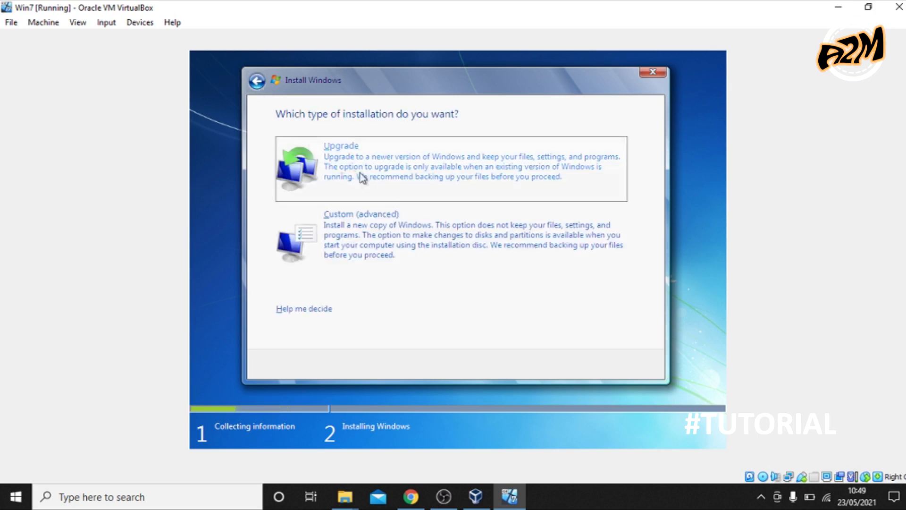
left_click(438, 237)
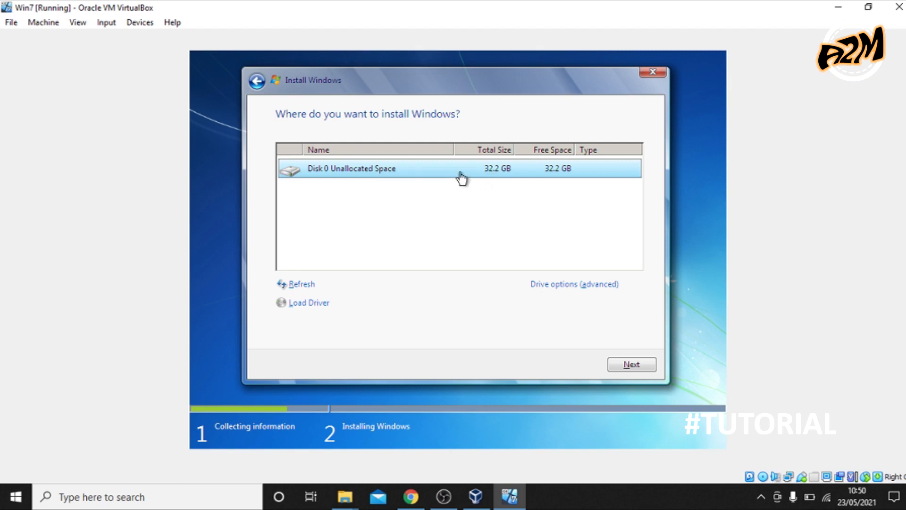
- Create a 16002 MB partition from the Disk 0 unallocated space and allow the additional system partition
left_click(440, 219)
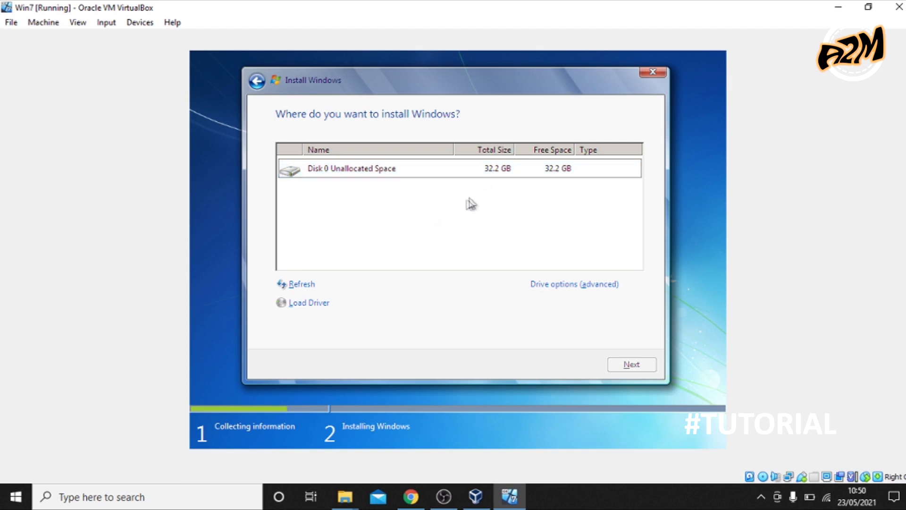
left_click(496, 169)
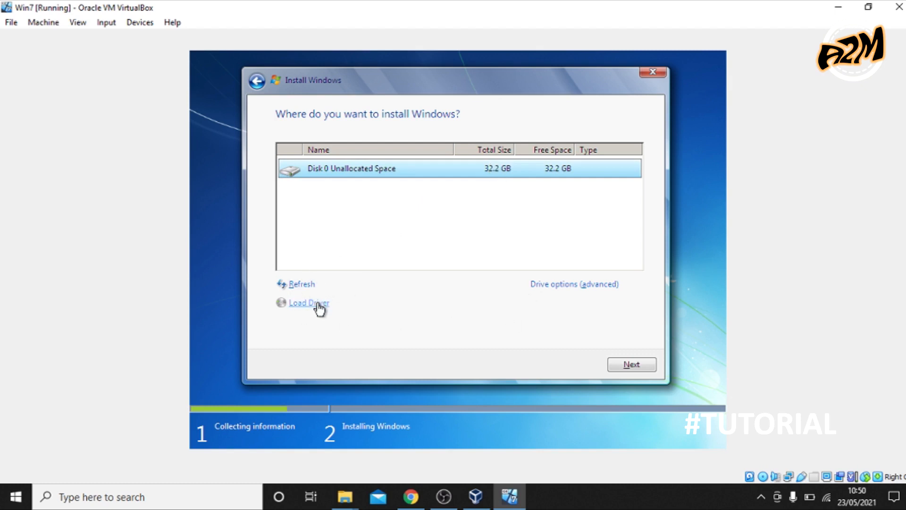
left_click(577, 286)
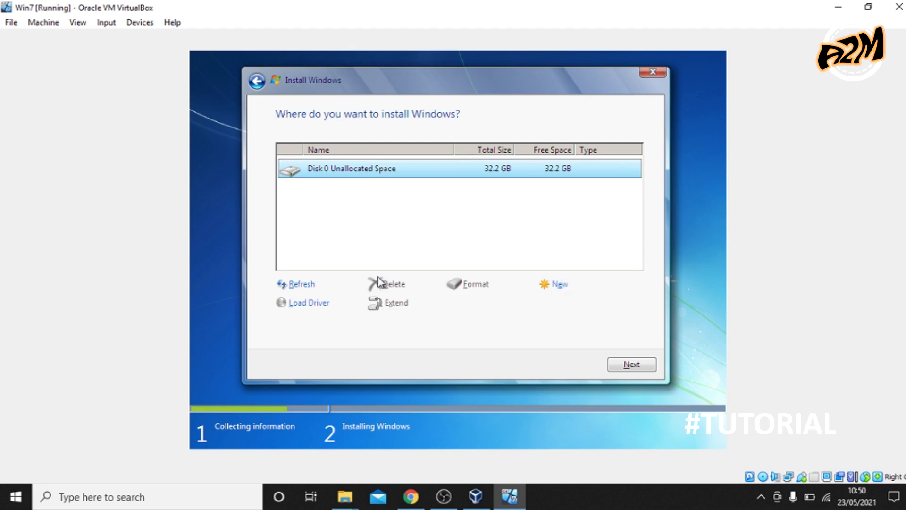
left_click(558, 286)
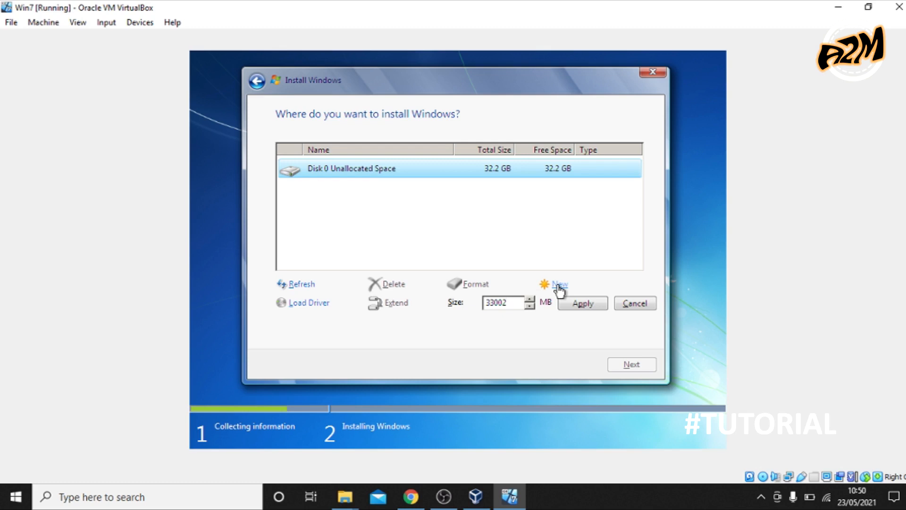
key("Left")
key("Left")
key("Delete")
key("BackSpace")
type("16")
key("Right")
key("Right")
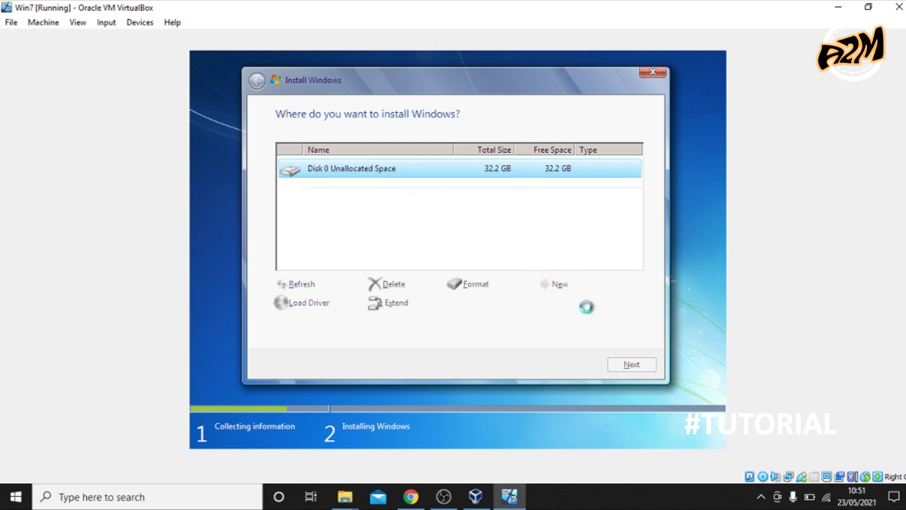
left_click(587, 306)
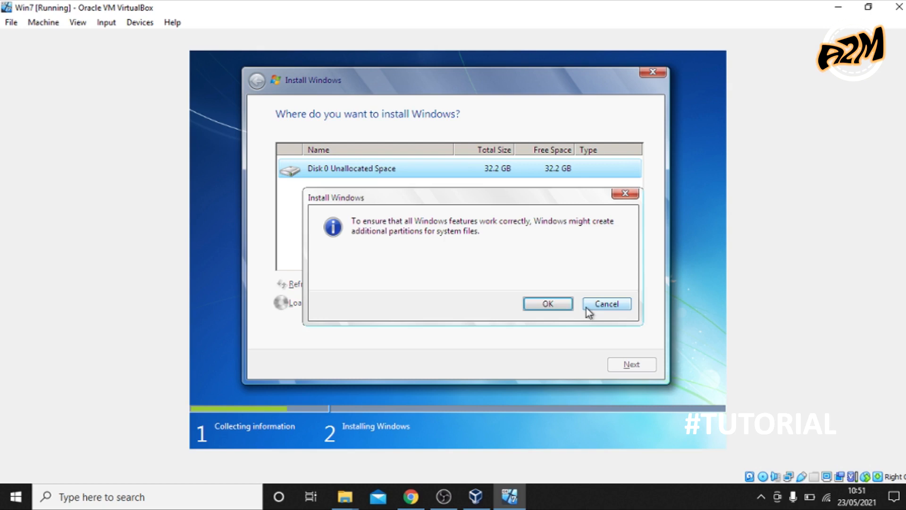
left_click(553, 304)
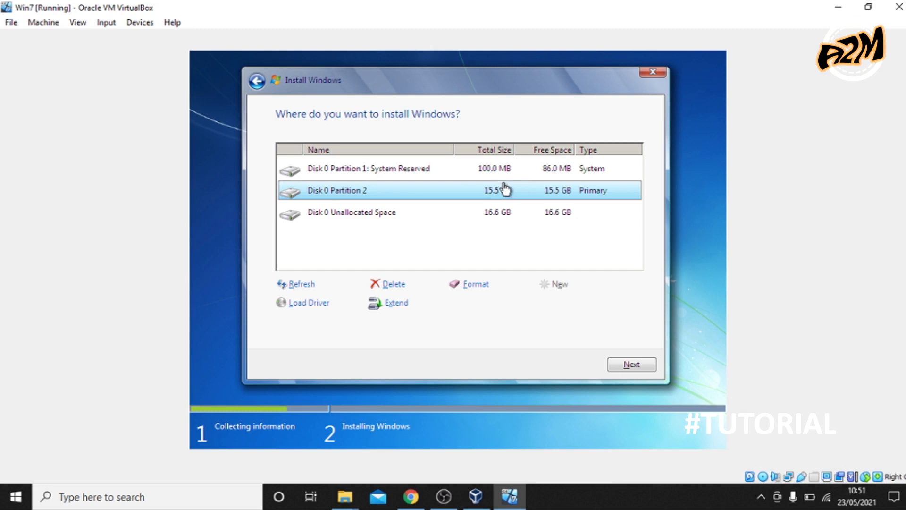
- Create a 16999 MB partition in the remaining unallocated space and start installing Windows on Disk 0 Partition 2
left_click(492, 219)
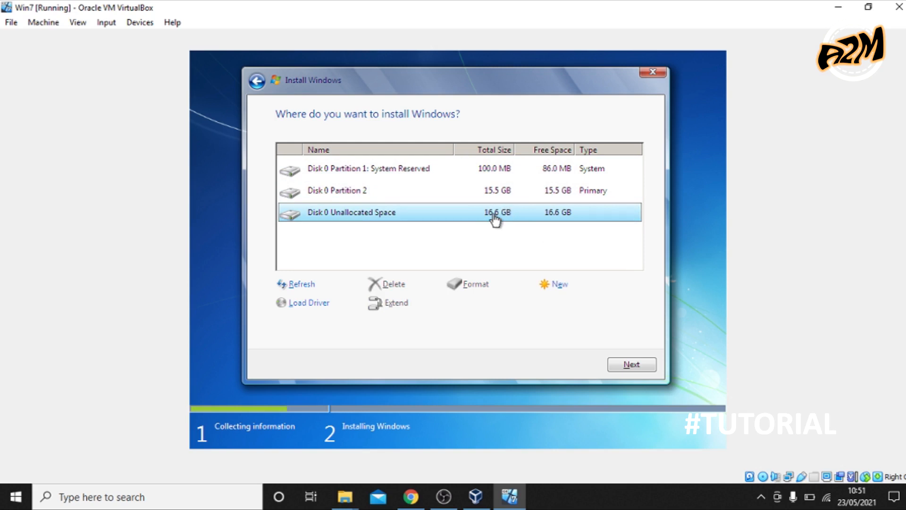
left_click(558, 286)
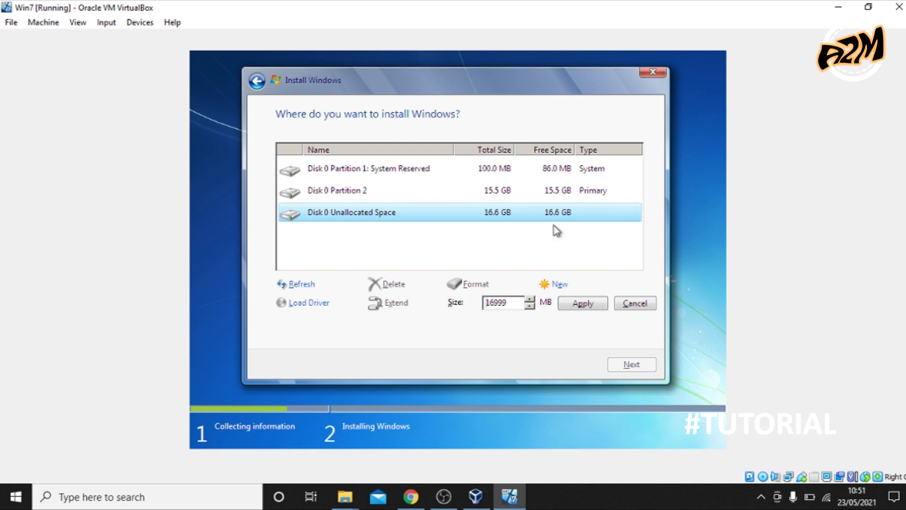
left_click(583, 303)
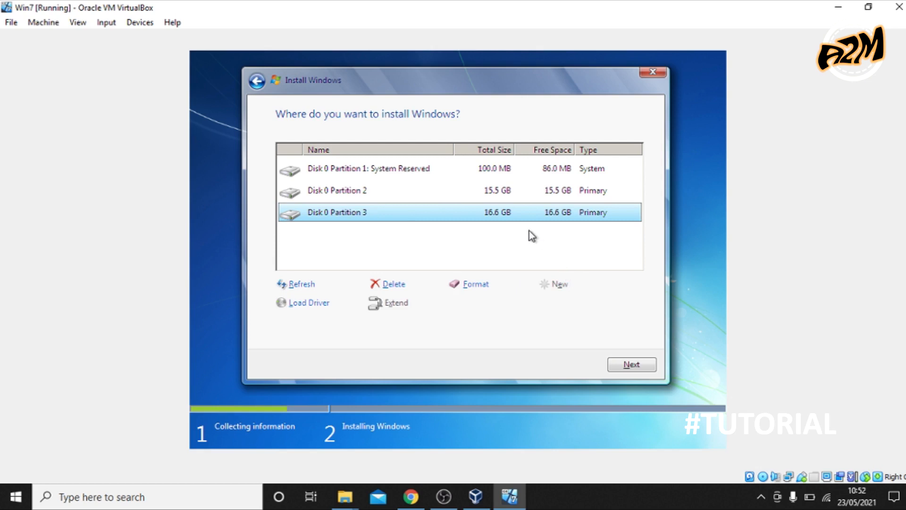
left_click(536, 192)
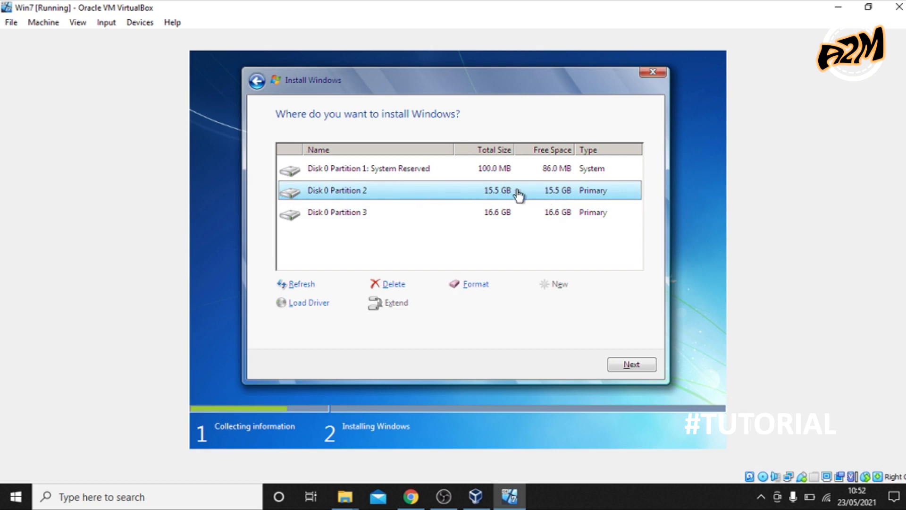
left_click(631, 367)
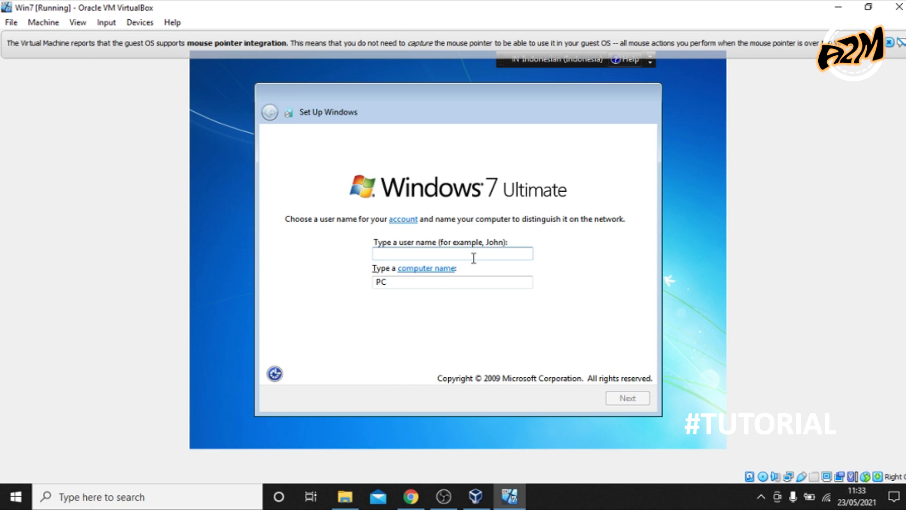
- Set the account user name to Win7 and continue without setting a password
type("Win")
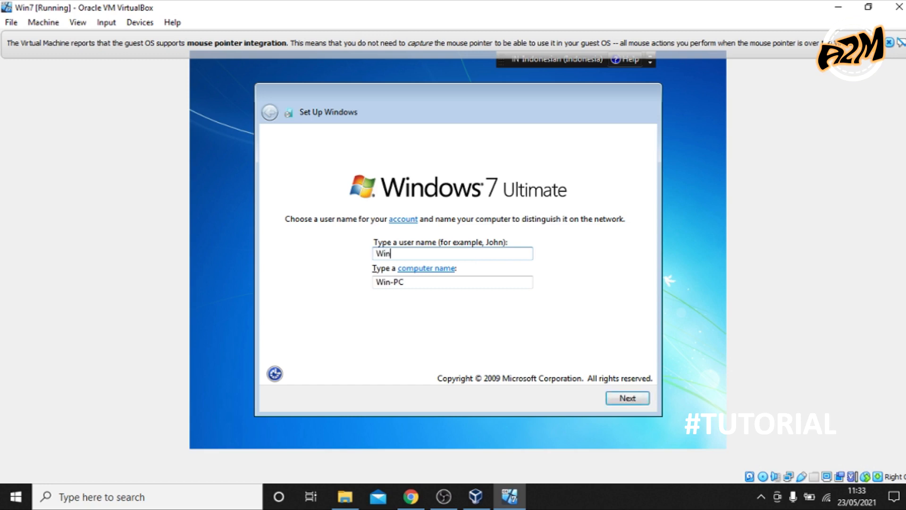
type("7")
left_click(622, 401)
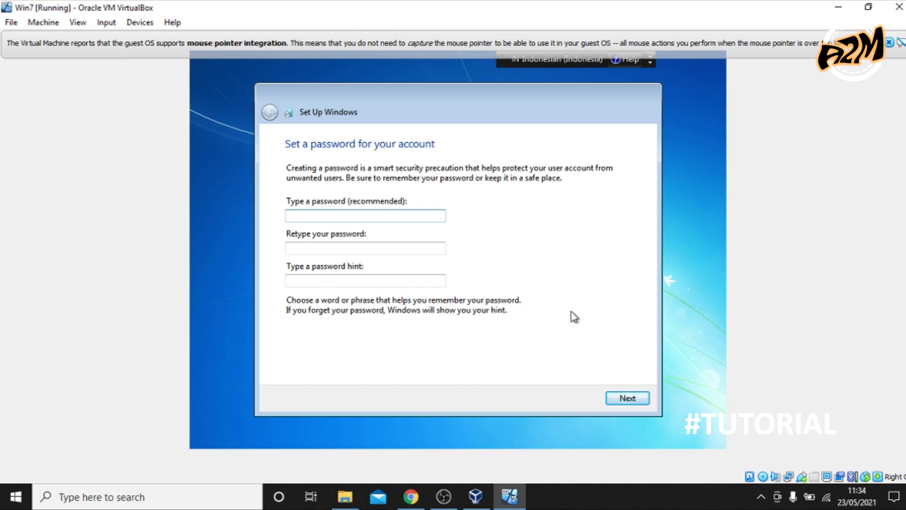
left_click(628, 398)
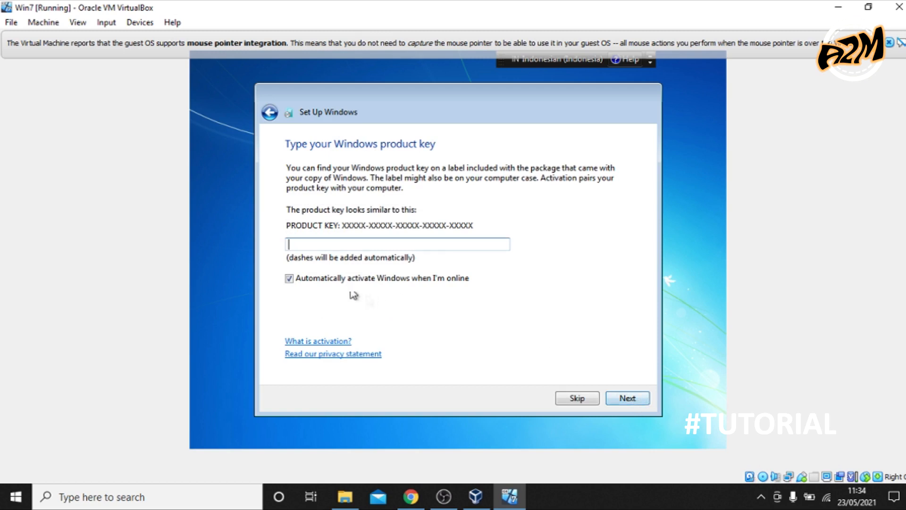
- Turn off automatic Windows activation when online and continue with the product key left blank
left_click(289, 278)
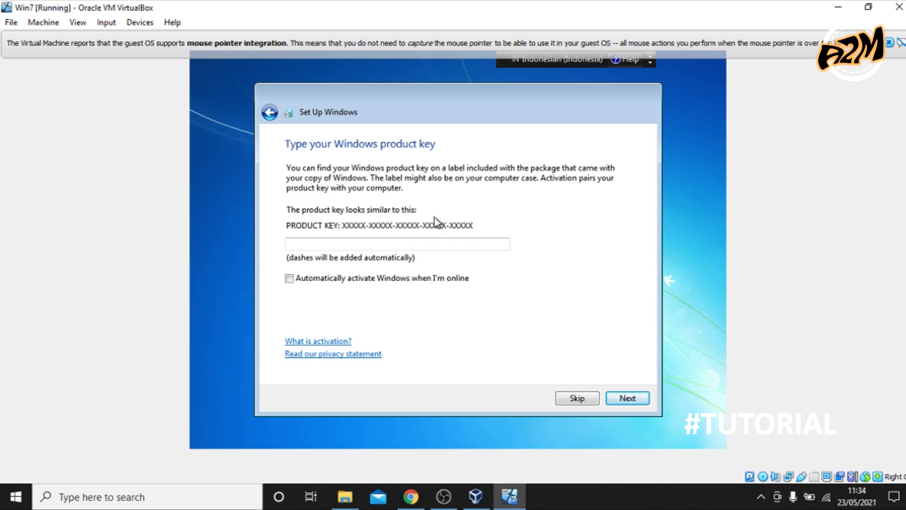
left_click(446, 247)
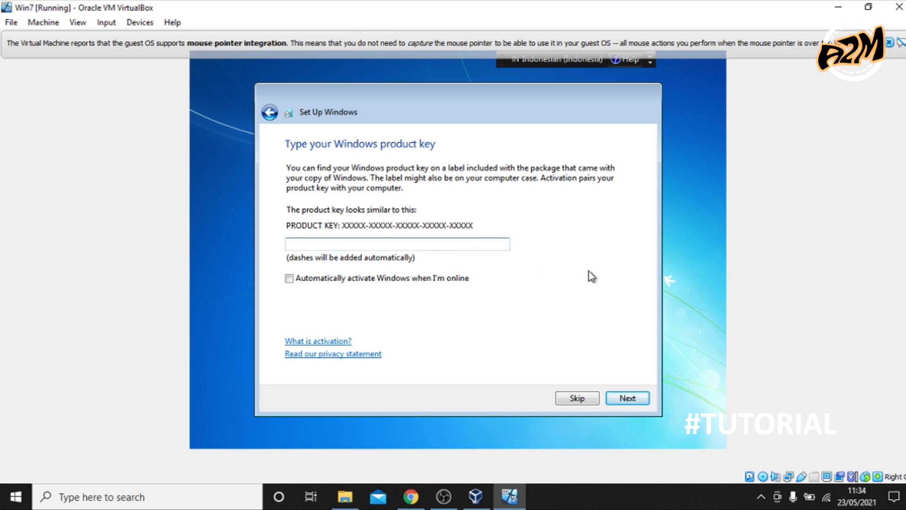
left_click(628, 398)
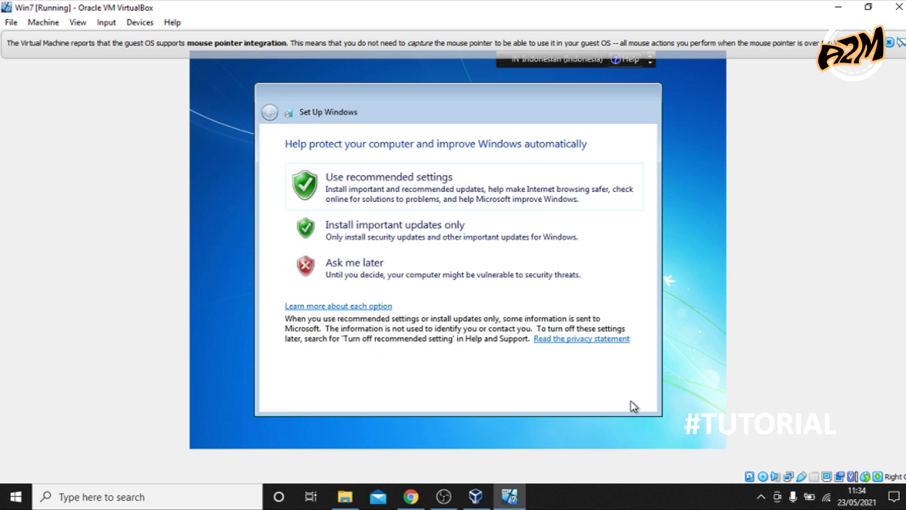
- Choose Ask me later for update protection and Home network as the computer's location, accepting the existing time and date settings
left_click(354, 265)
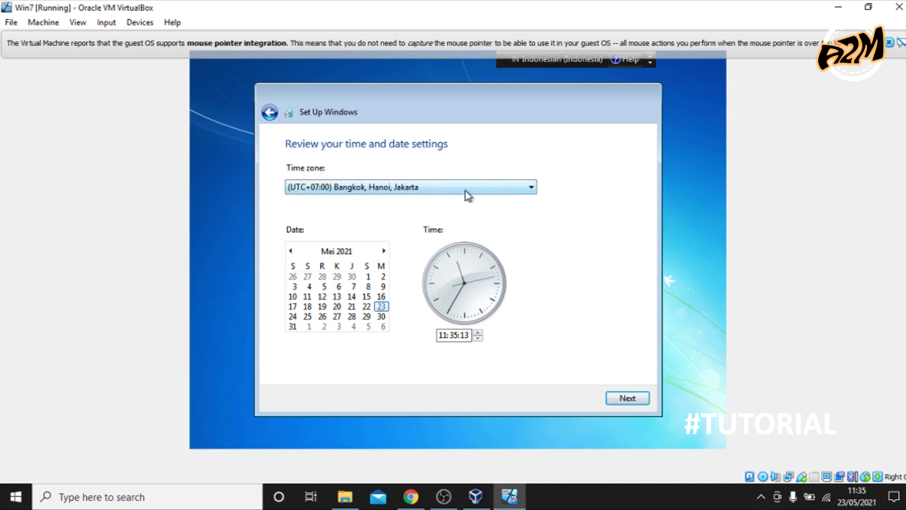
left_click(627, 402)
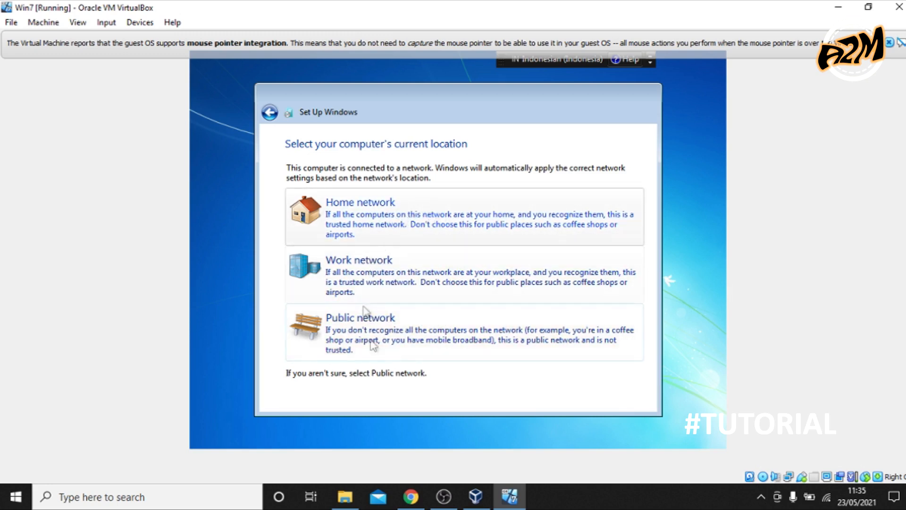
left_click(386, 213)
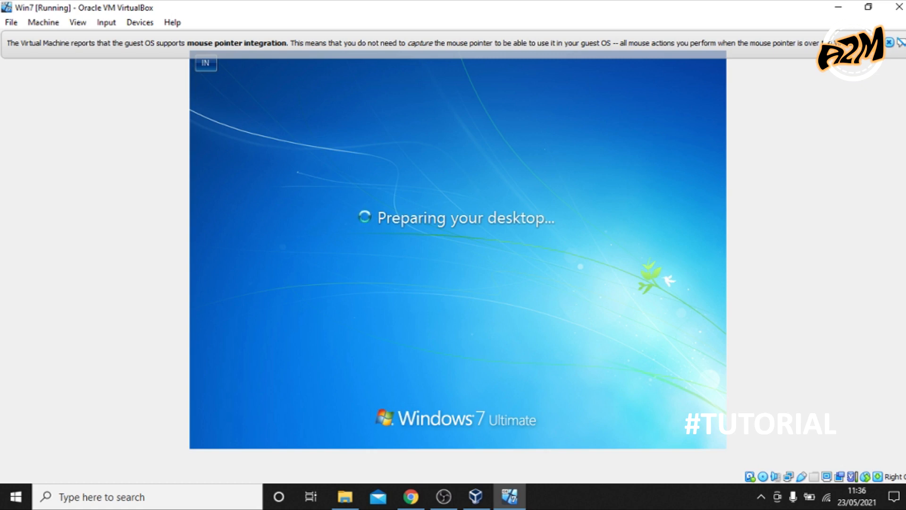
- Refresh the new Windows 7 desktop and check the contents of its Start menu
right_click(406, 202)
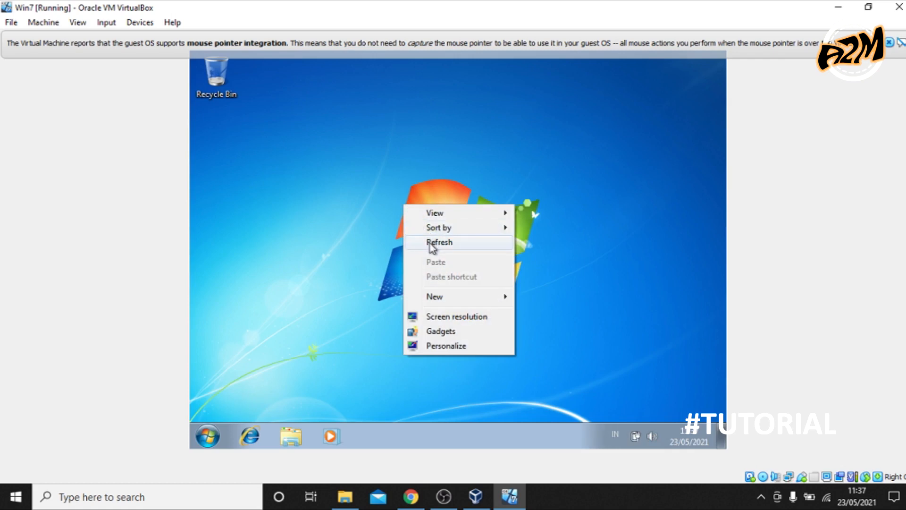
left_click(431, 240)
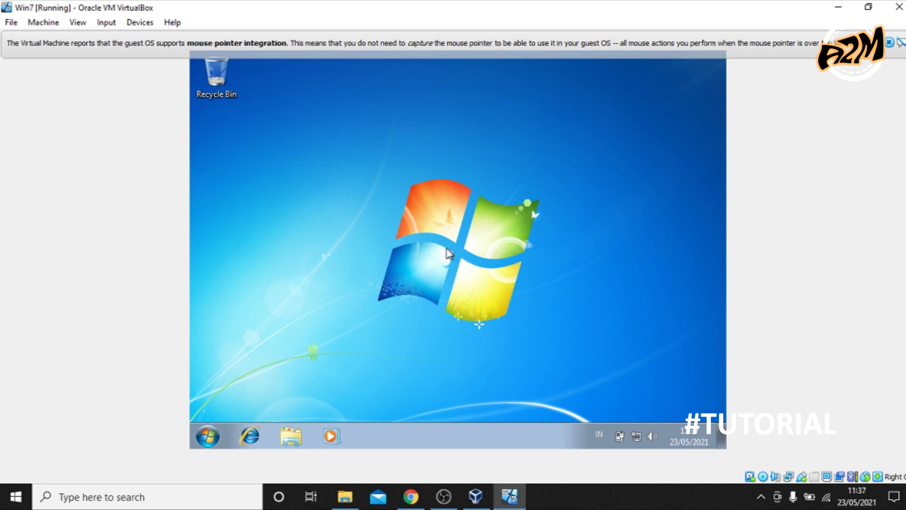
left_click(208, 437)
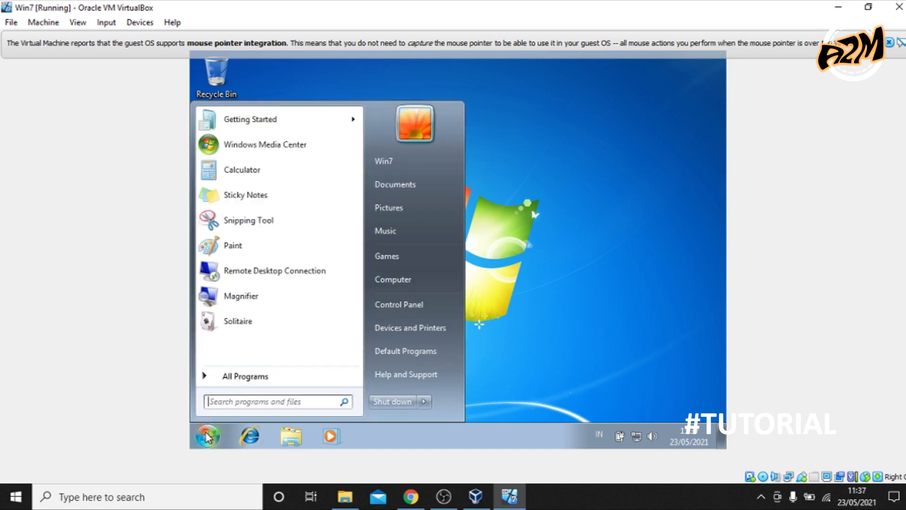
left_click(534, 270)
right_click(420, 202)
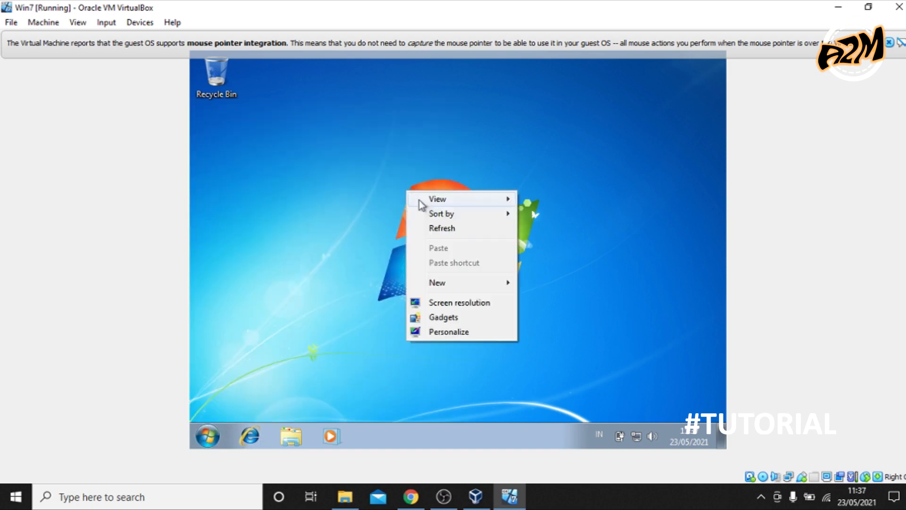
left_click(461, 230)
right_click(370, 204)
left_click(412, 243)
right_click(445, 198)
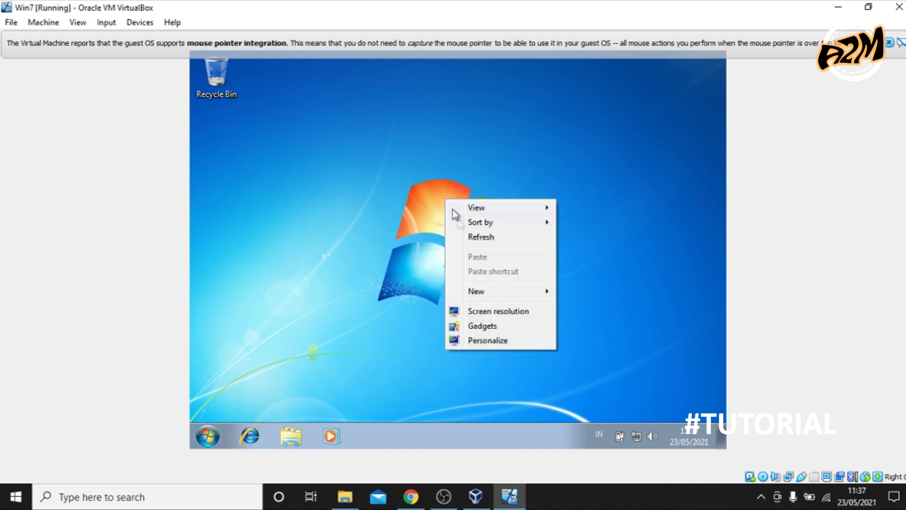
left_click(472, 238)
right_click(329, 209)
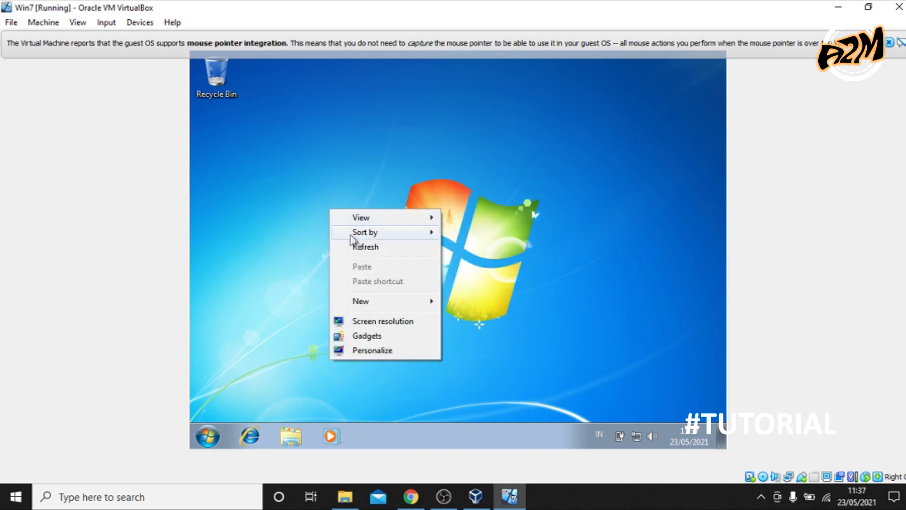
left_click(371, 249)
right_click(346, 213)
left_click(381, 250)
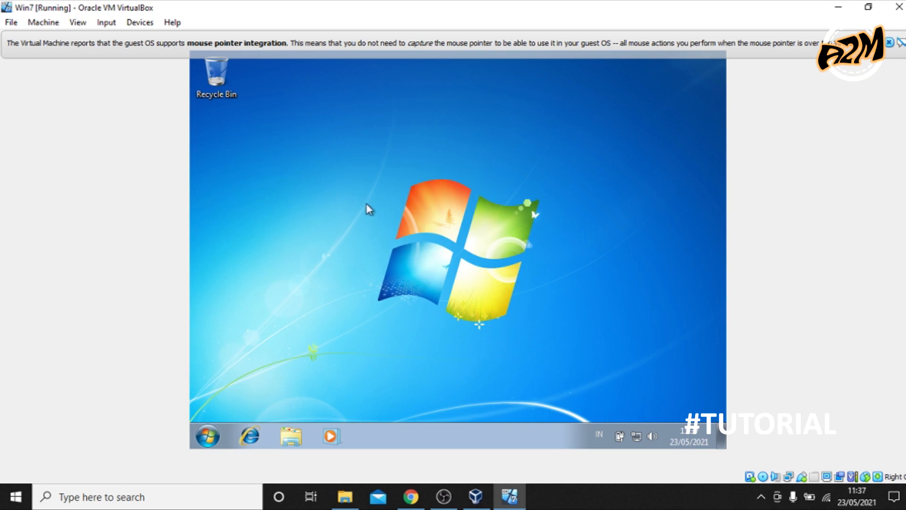
right_click(366, 203)
left_click(403, 240)
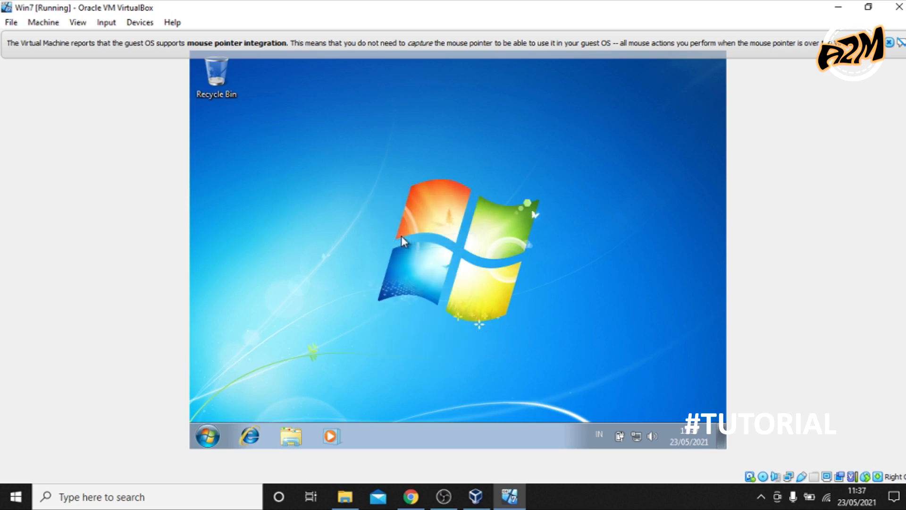